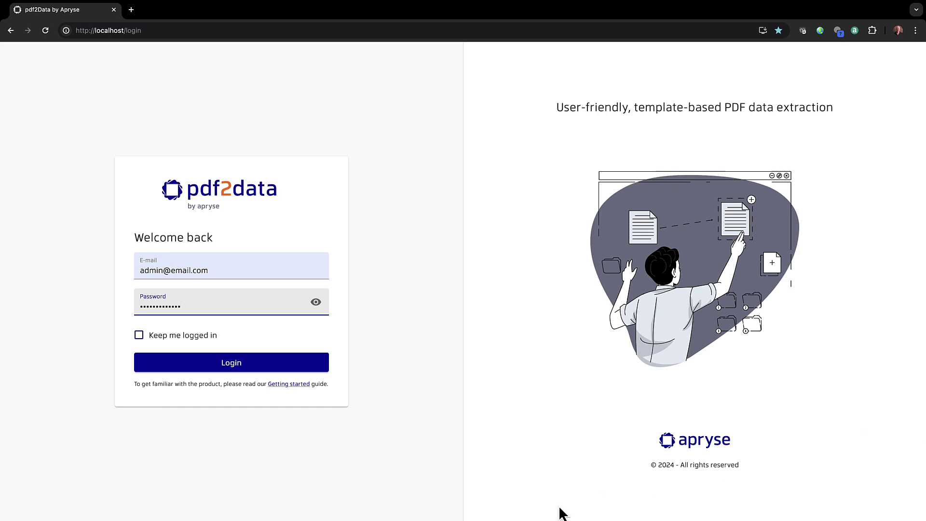
# Step: Log in to pdf2Data with the prefilled administrator credentials
pyautogui.click(232, 367)
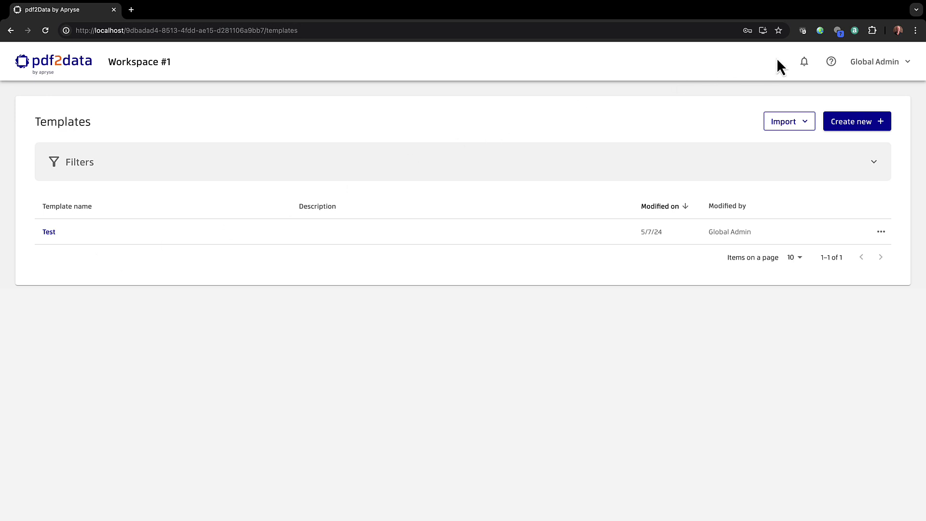
# Step: Start a new template named 'InvoiceTemplate' and bring up its sample file chooser
pyautogui.click(854, 122)
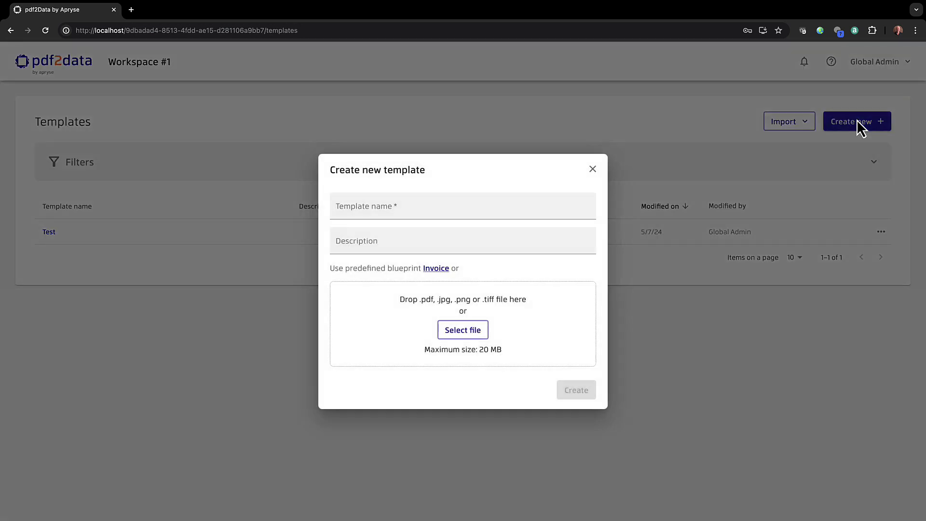
pyautogui.click(365, 207)
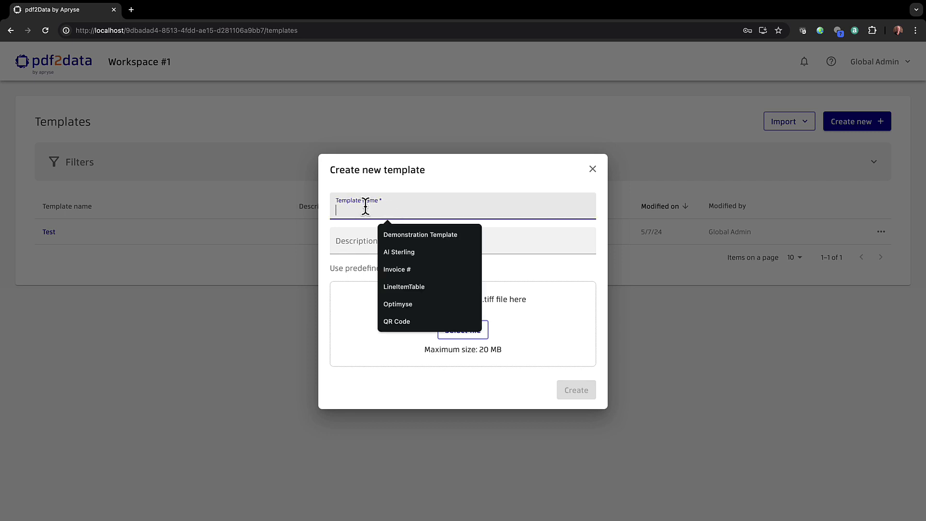
pyautogui.write('Invoice')
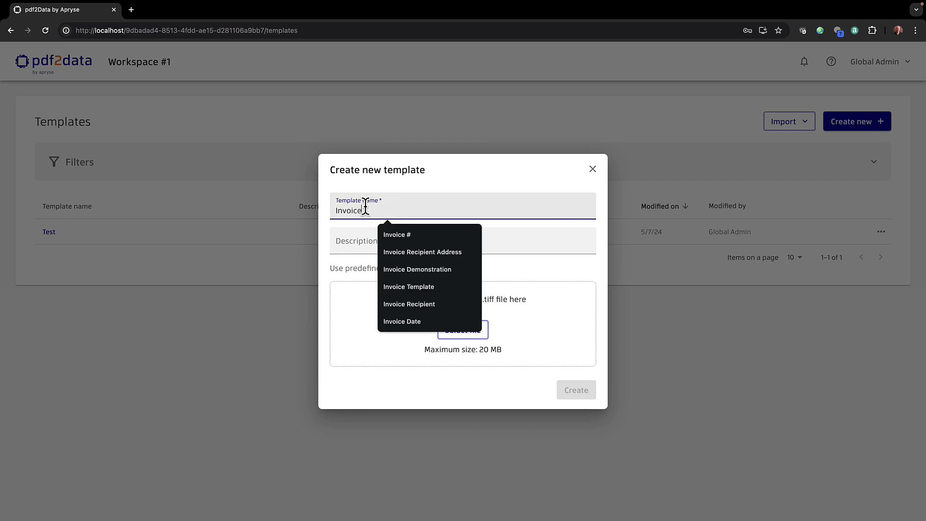
pyautogui.write('Template')
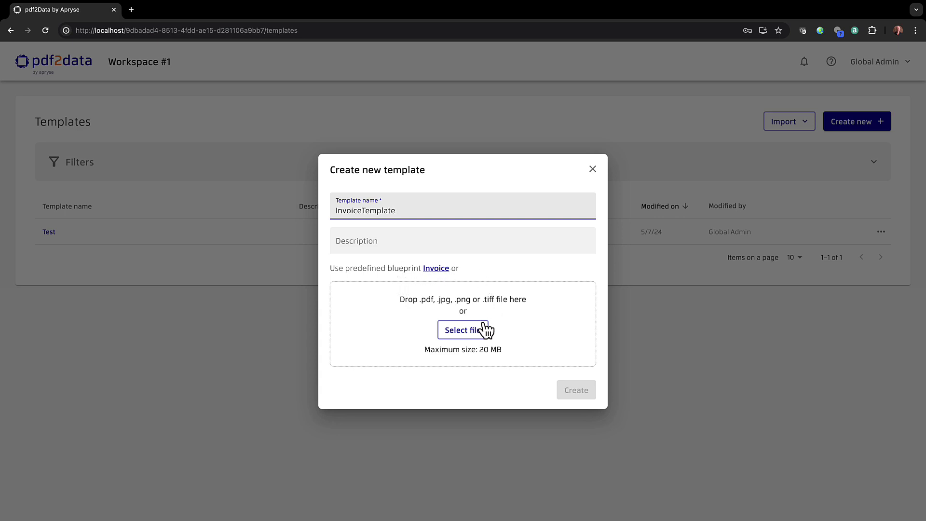
pyautogui.click(468, 332)
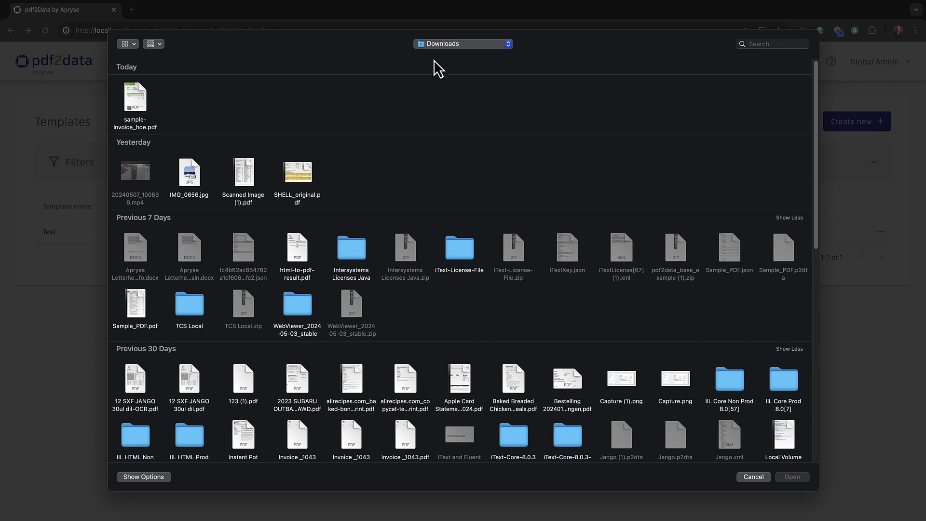
# Step: Upload 'Reference Invoice #2.pdf' from OneDrive as the template's sample file
pyautogui.click(456, 48)
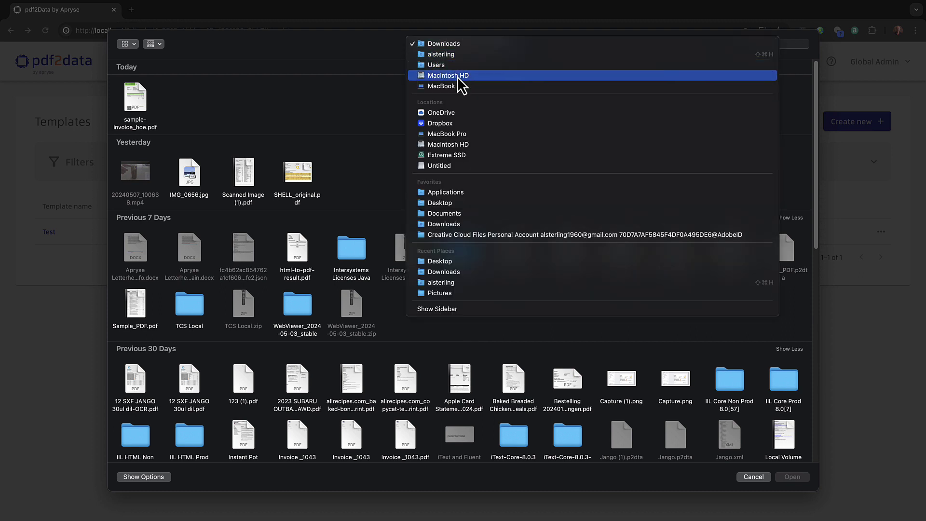
pyautogui.click(455, 115)
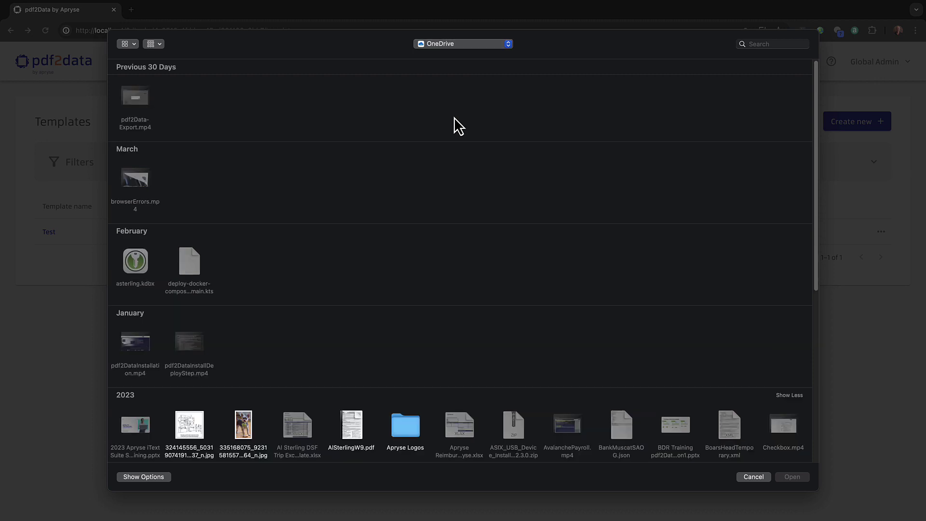
pyautogui.write('ref')
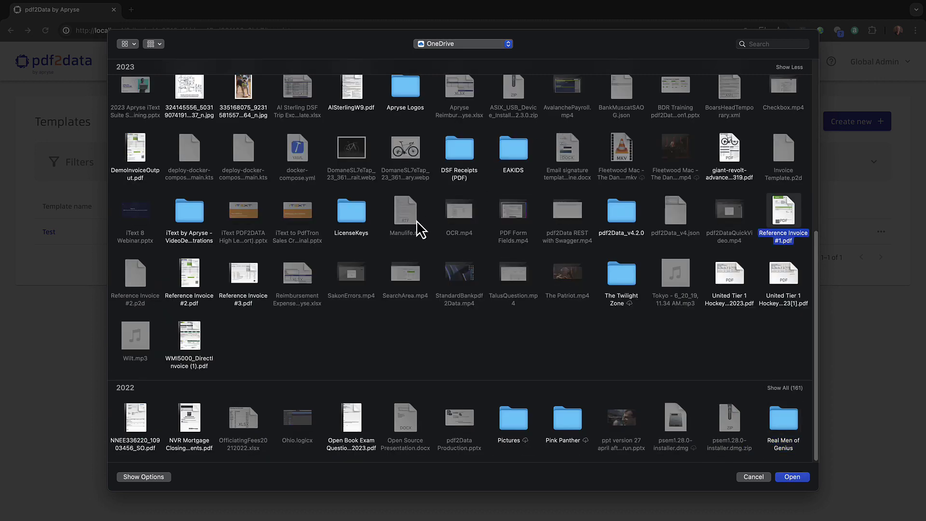
pyautogui.click(195, 280)
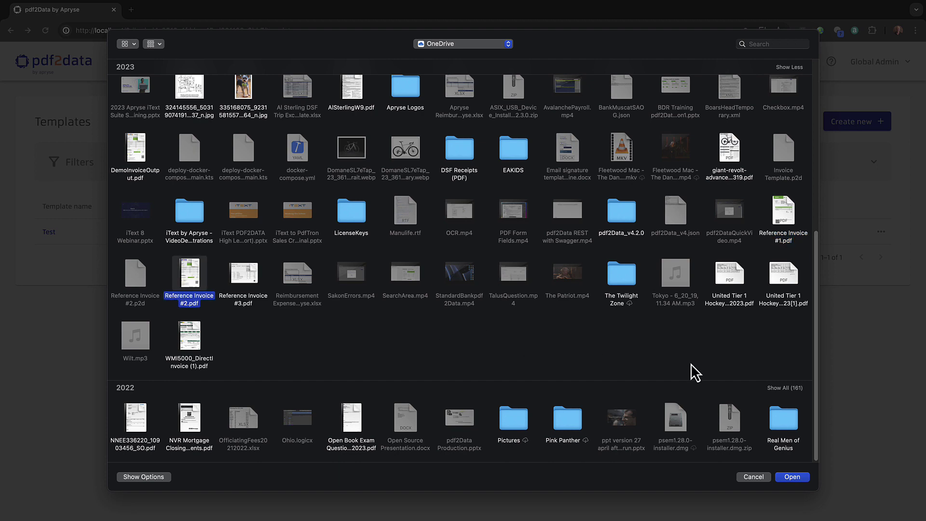
pyautogui.click(792, 477)
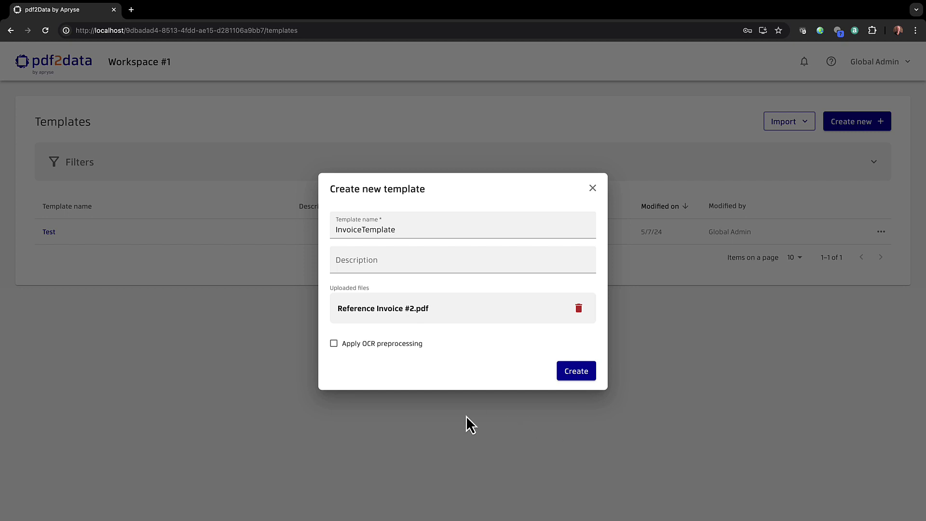
# Step: Create InvoiceTemplate with Apply OCR preprocessing left unchecked
pyautogui.moveTo(357, 344)
pyautogui.click(580, 375)
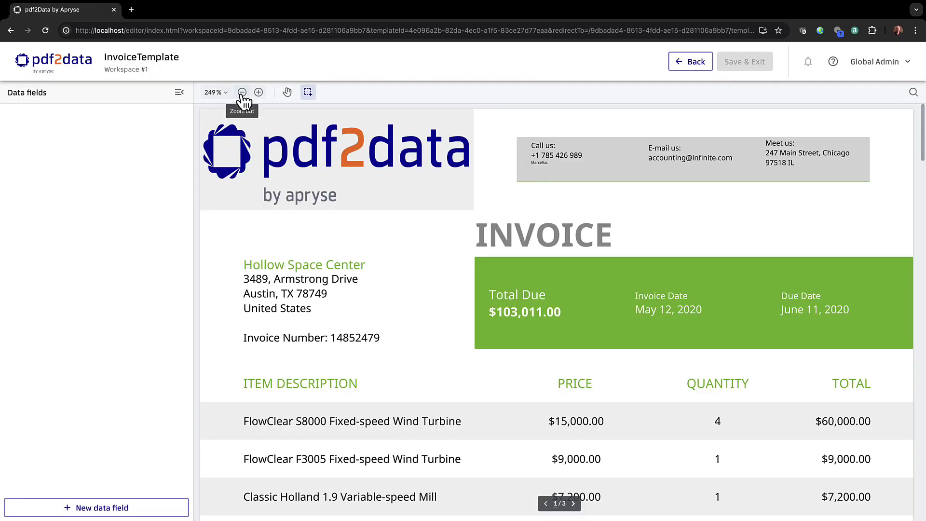
# Step: Zoom the invoice out from 249% to 124% so the full first page shows
pyautogui.click(242, 92)
pyautogui.click(242, 93)
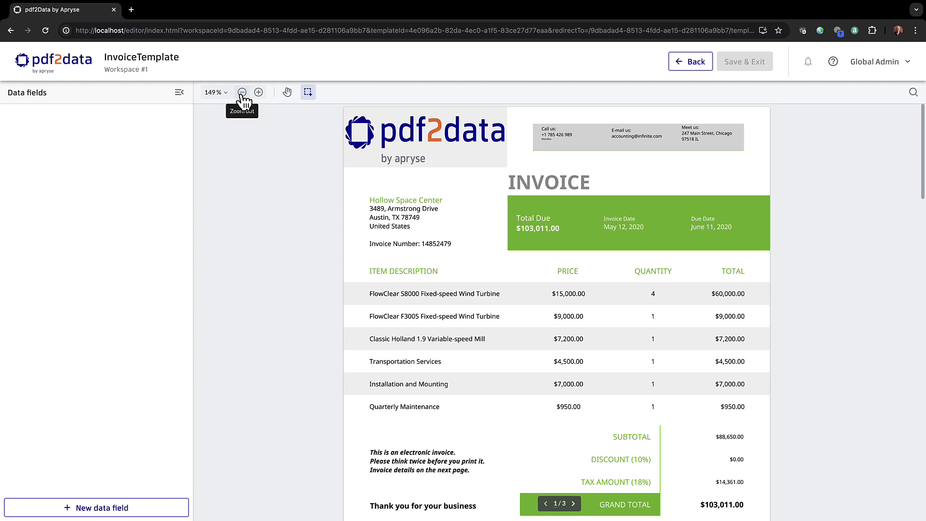
pyautogui.click(242, 93)
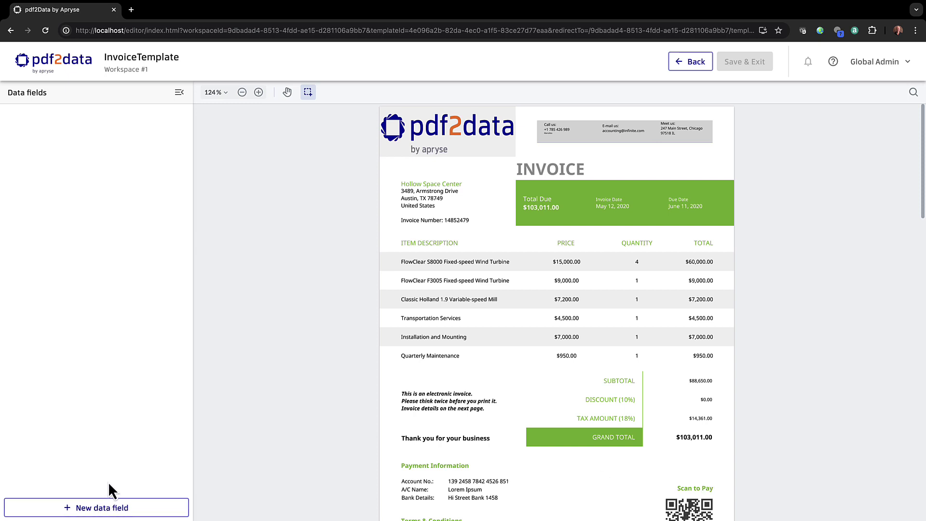
# Step: Add a data field named InvoiceNumber with its search area kept as Document
pyautogui.click(105, 513)
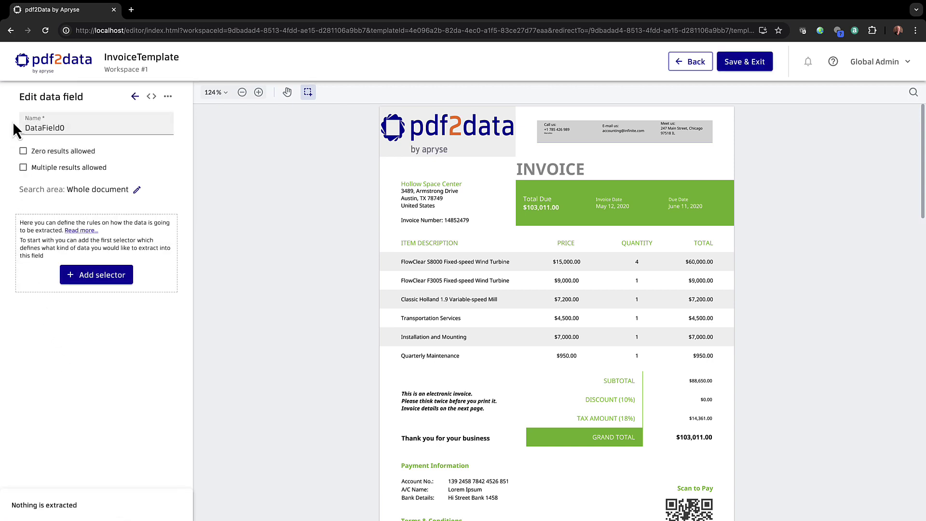
pyautogui.doubleClick(46, 128)
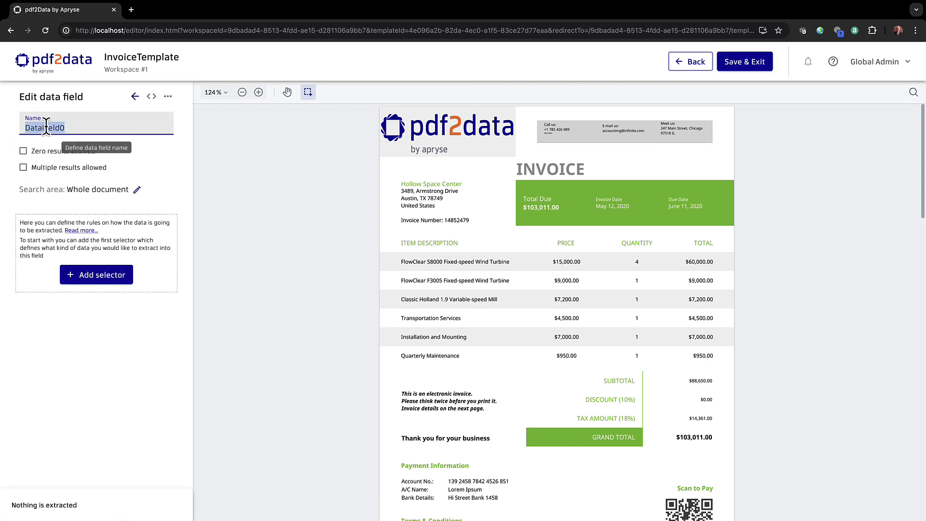
pyautogui.write('Invoi')
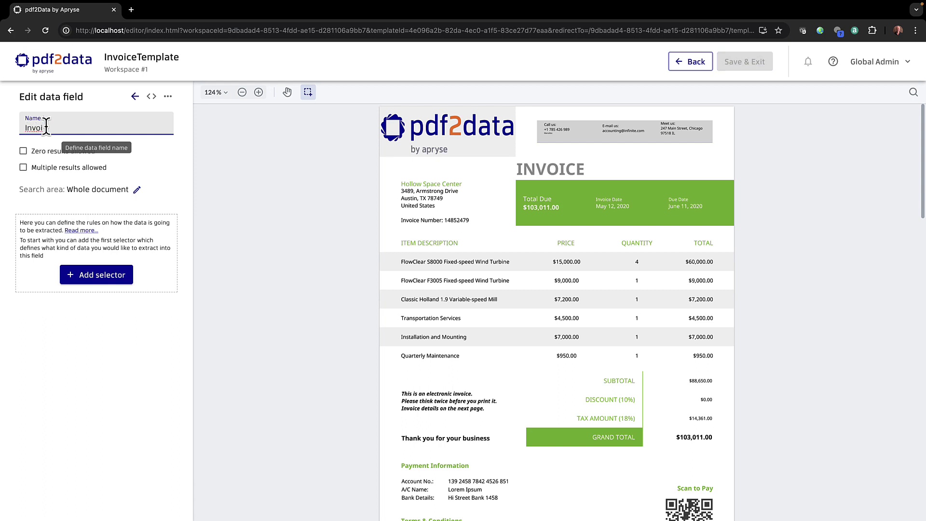
pyautogui.write('ceNumber')
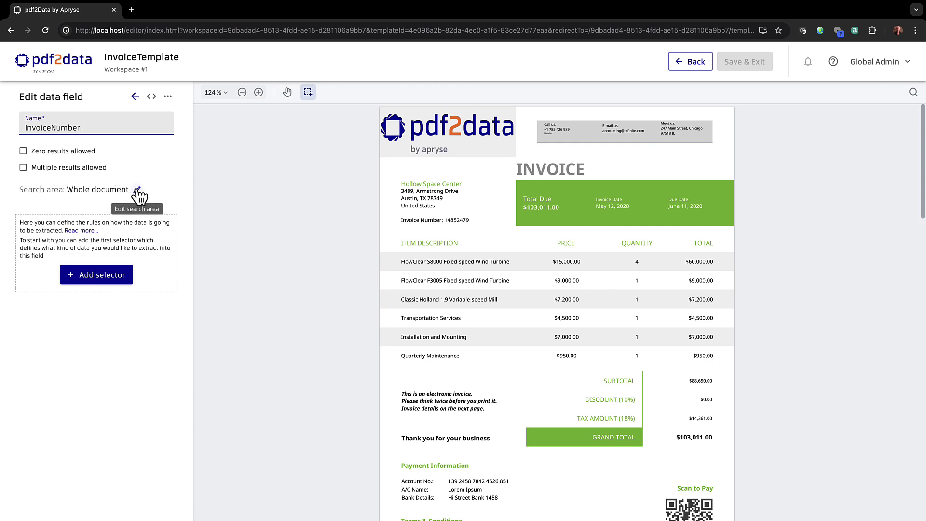
pyautogui.click(137, 190)
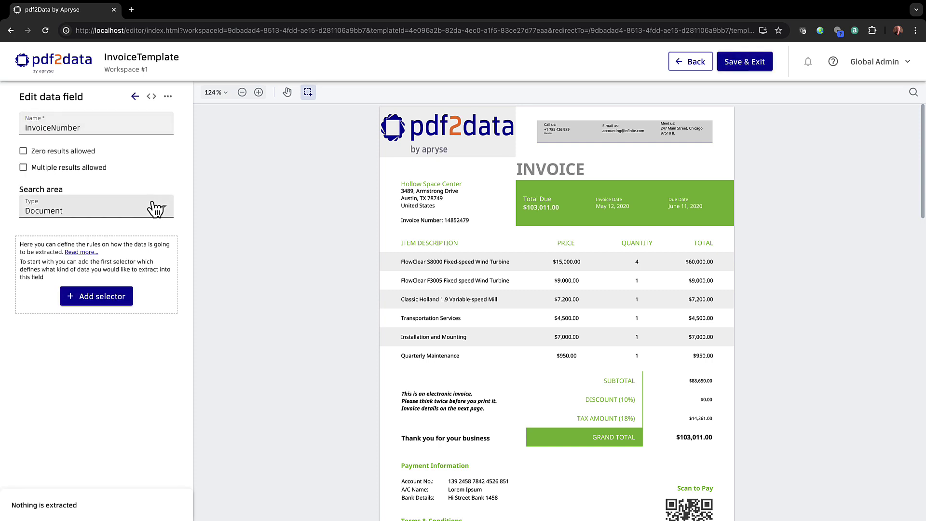
pyautogui.click(162, 207)
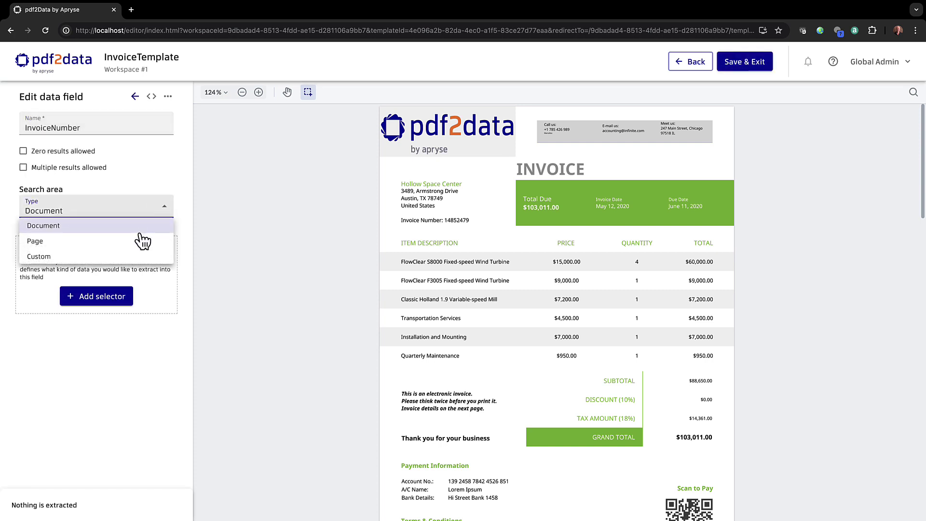
pyautogui.click(129, 185)
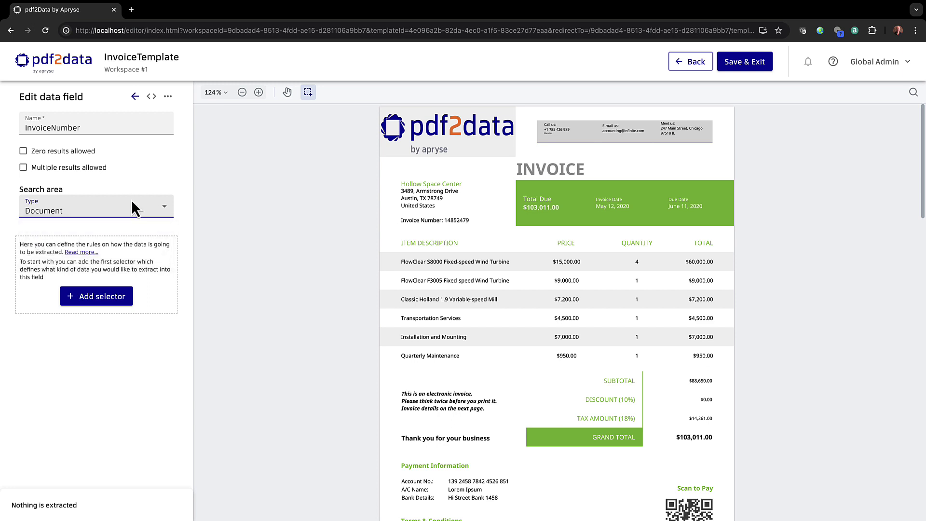
pyautogui.click(104, 296)
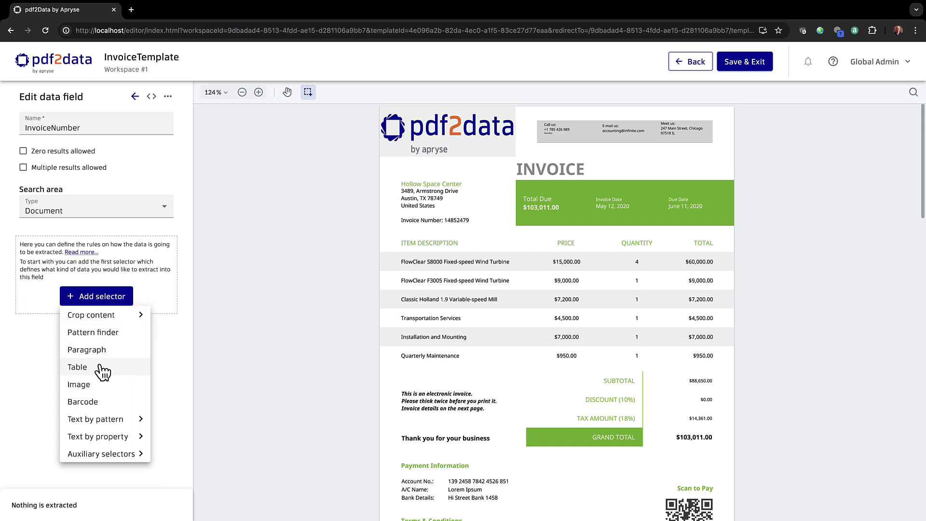
pyautogui.moveTo(111, 420)
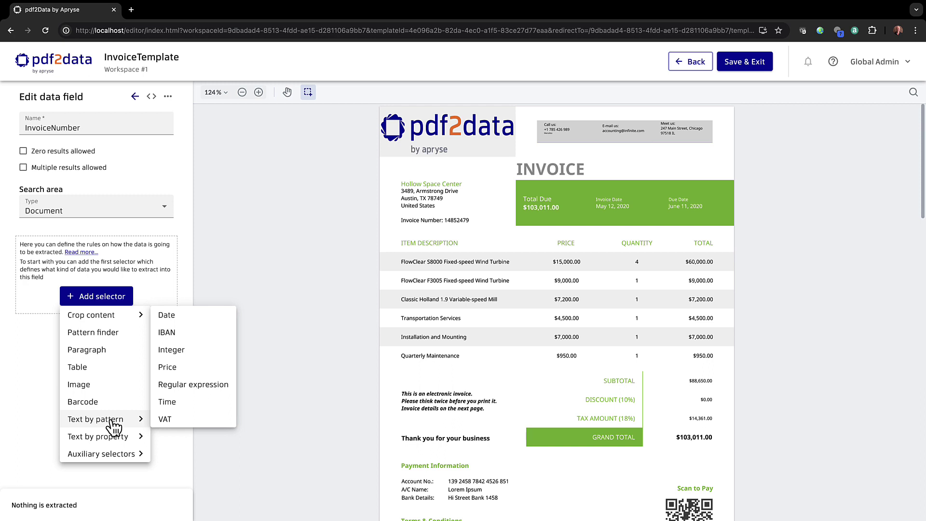
pyautogui.moveTo(118, 439)
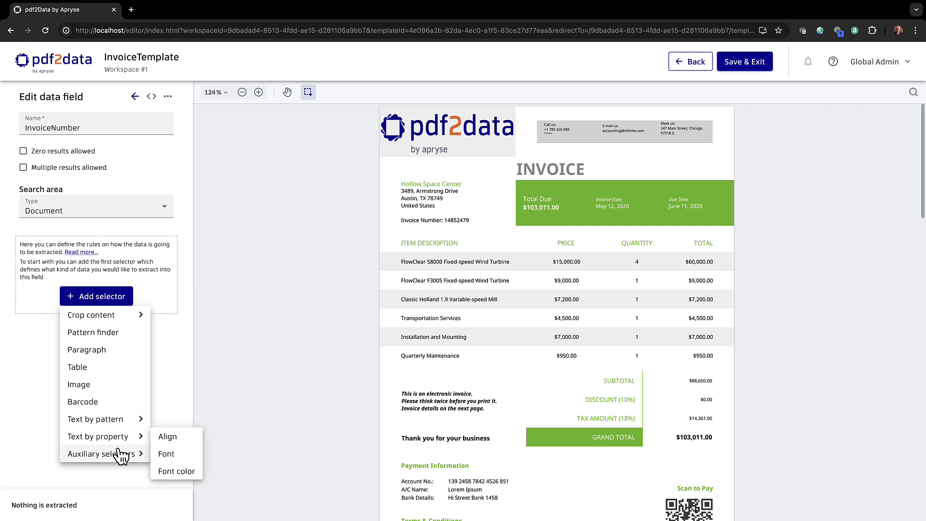
pyautogui.moveTo(122, 460)
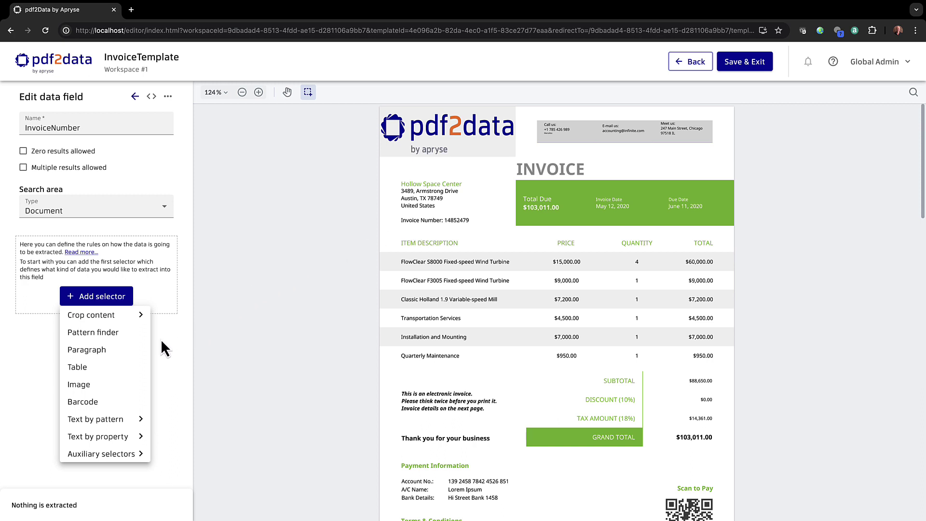
# Step: Give InvoiceNumber a Pattern finder selector of type Integer
pyautogui.click(105, 333)
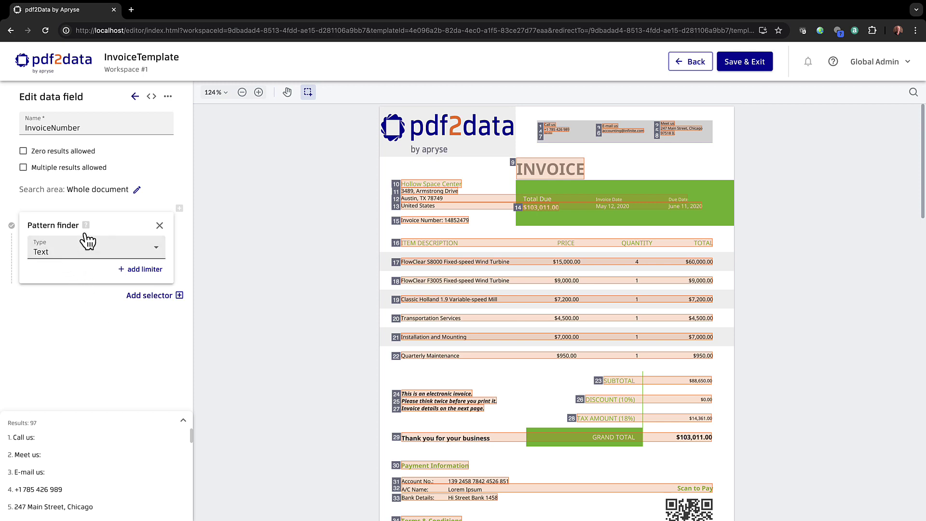
pyautogui.click(159, 251)
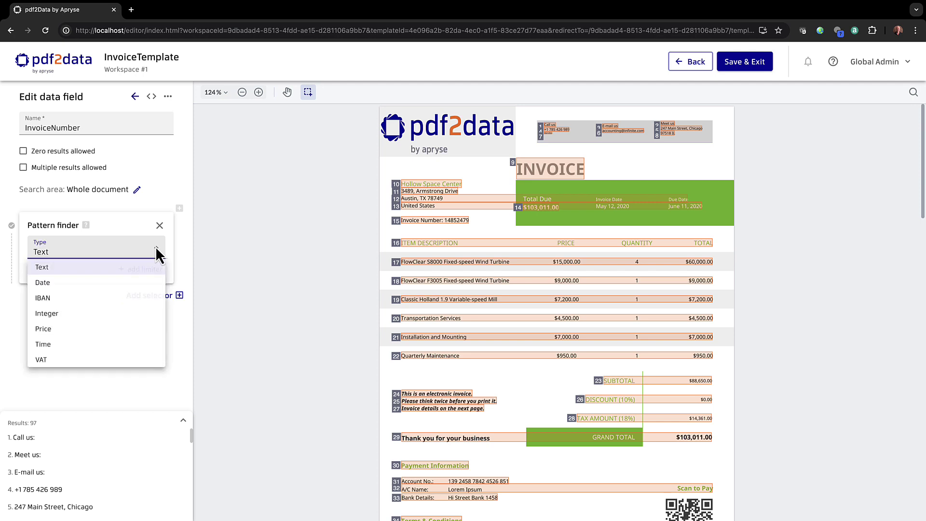
pyautogui.click(66, 315)
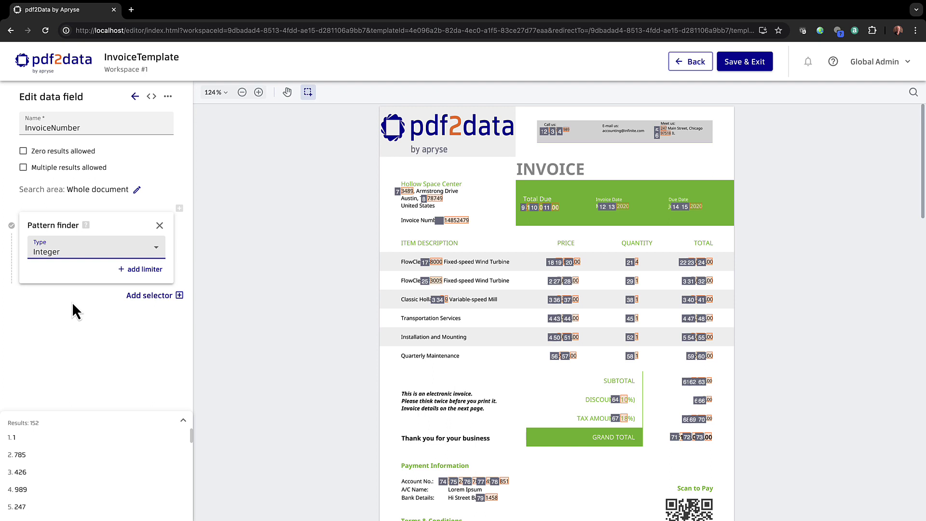
# Step: Add an 'Invoice Number:' prefix limiter so InvoiceNumber extracts only 14852479
pyautogui.click(138, 270)
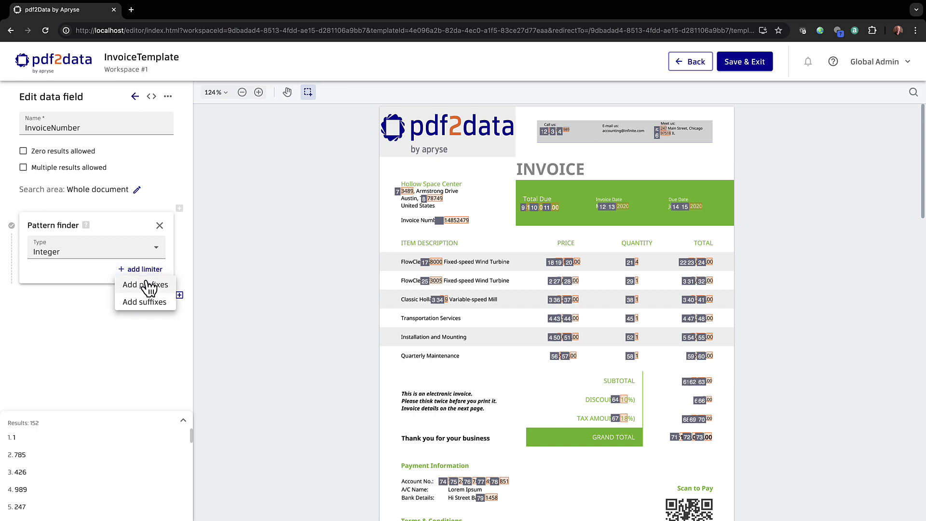
pyautogui.click(151, 285)
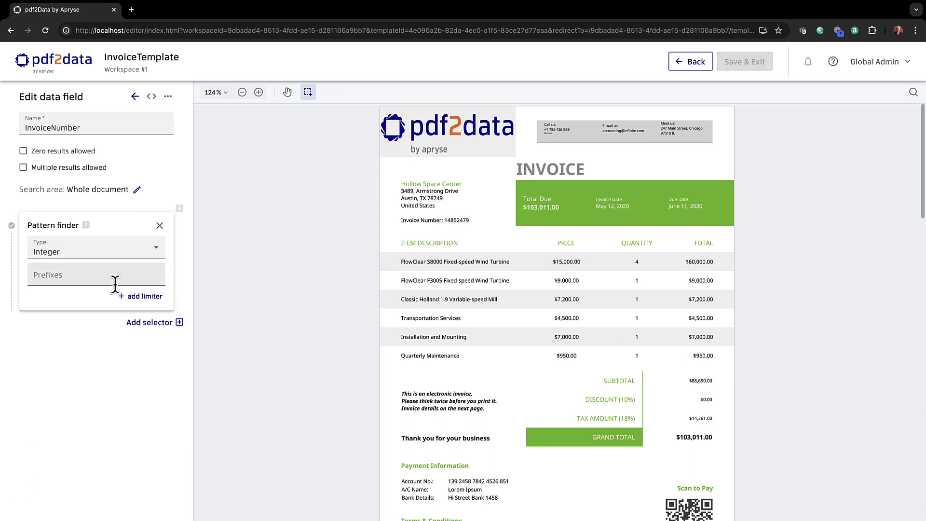
pyautogui.click(72, 277)
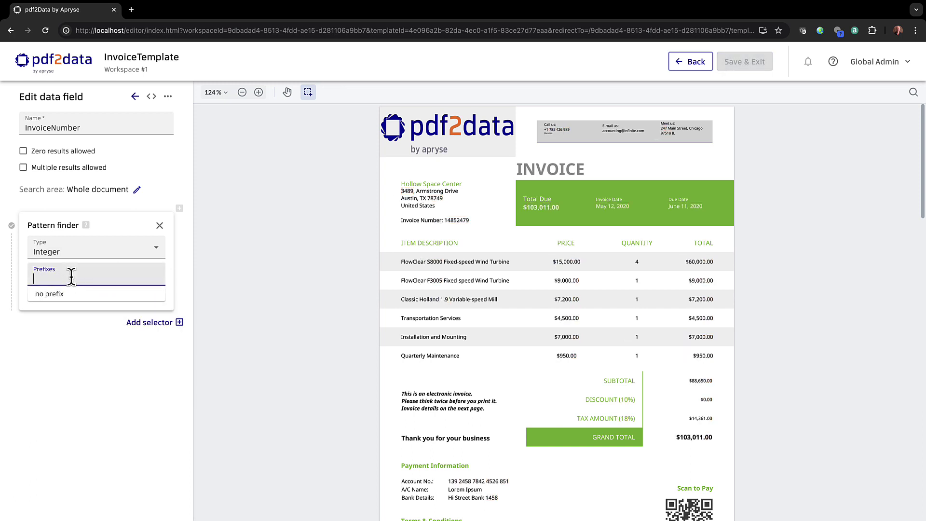
pyautogui.write('Invoi')
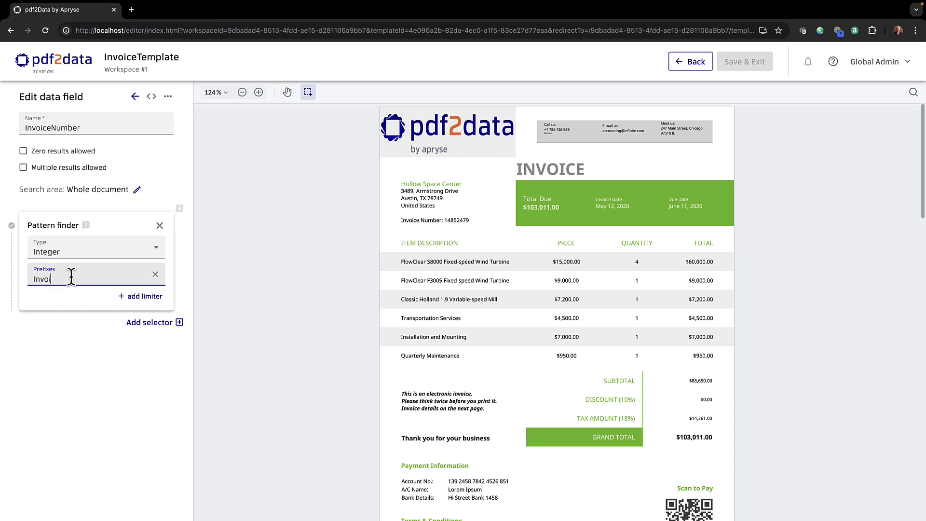
pyautogui.write('ce Number:')
pyautogui.press('Return')
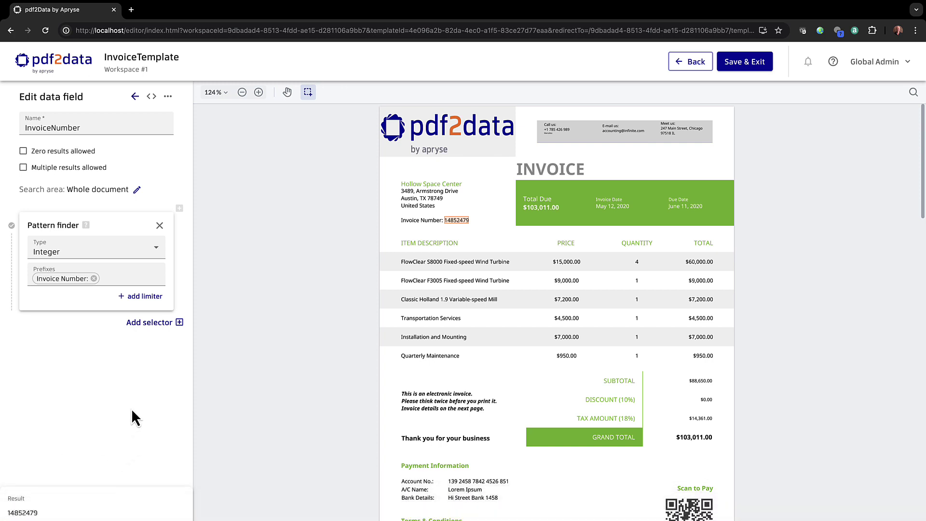
pyautogui.click(137, 98)
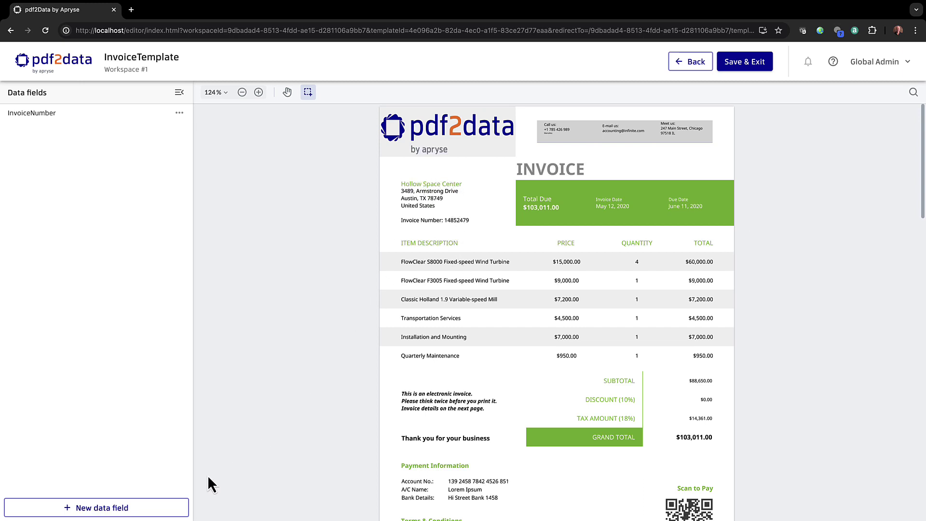
# Step: Add a 'Bill To' field with a custom search area around the Hollow Space Center address
pyautogui.click(138, 507)
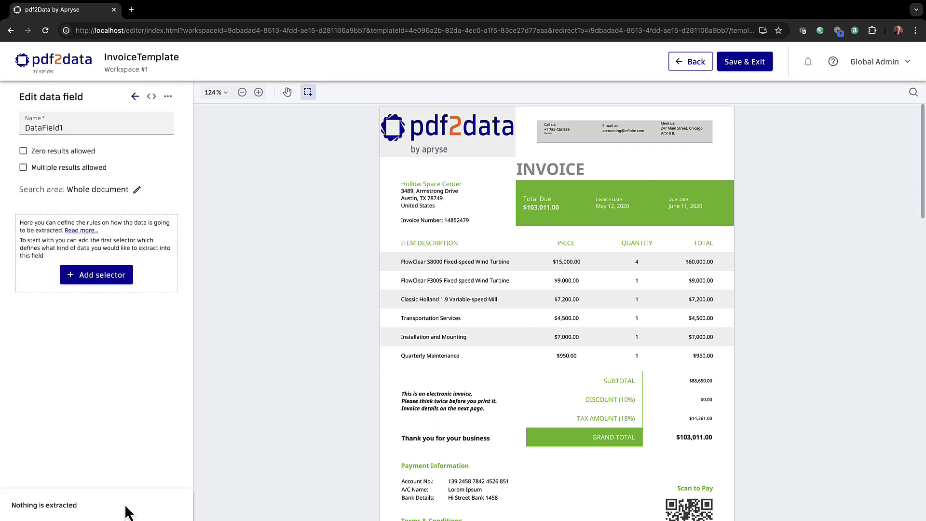
pyautogui.doubleClick(40, 127)
pyautogui.write('Bill To')
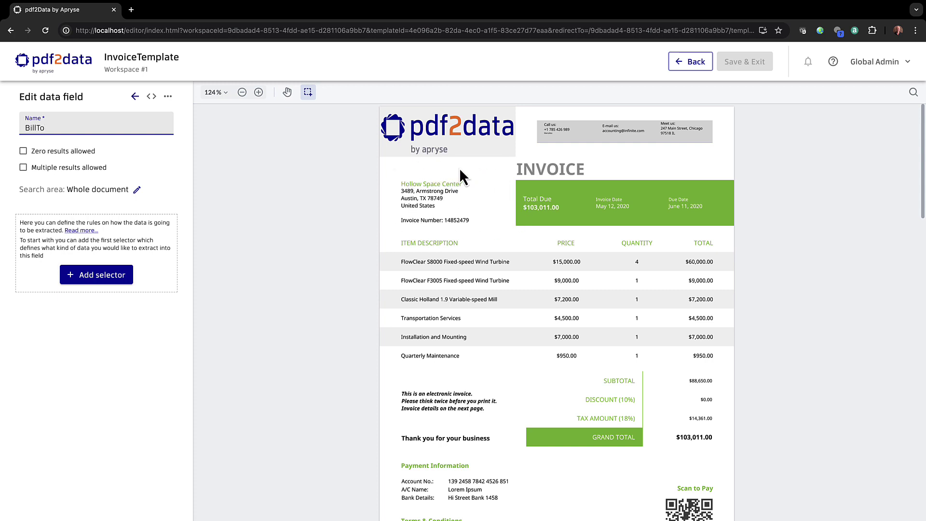
pyautogui.click(139, 191)
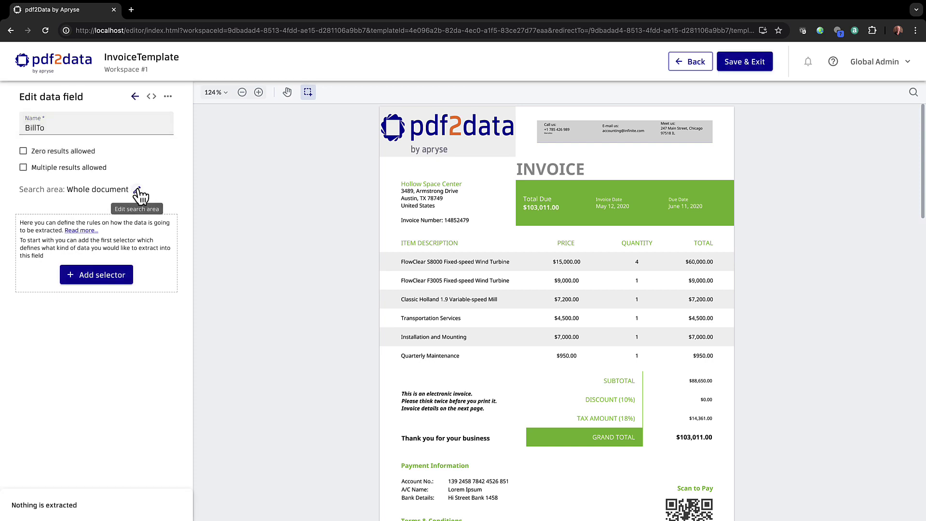
pyautogui.click(138, 191)
pyautogui.click(76, 212)
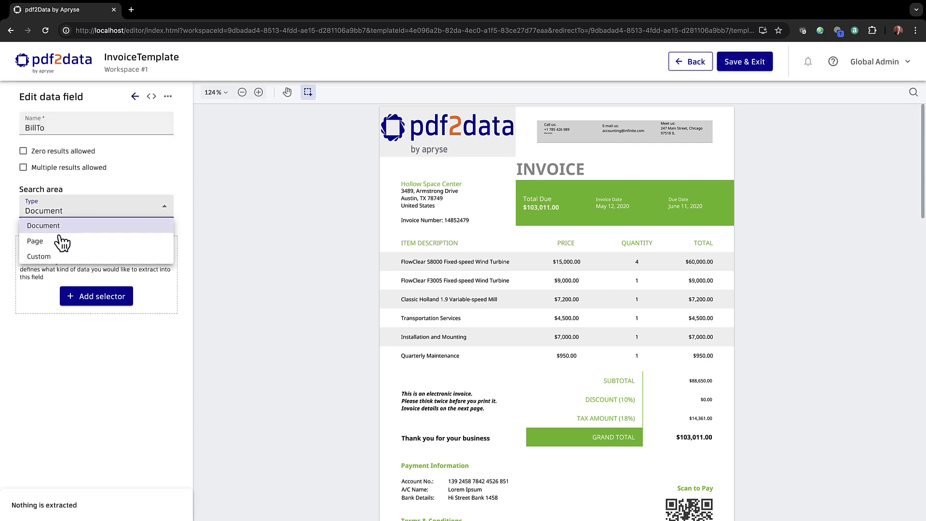
pyautogui.click(62, 257)
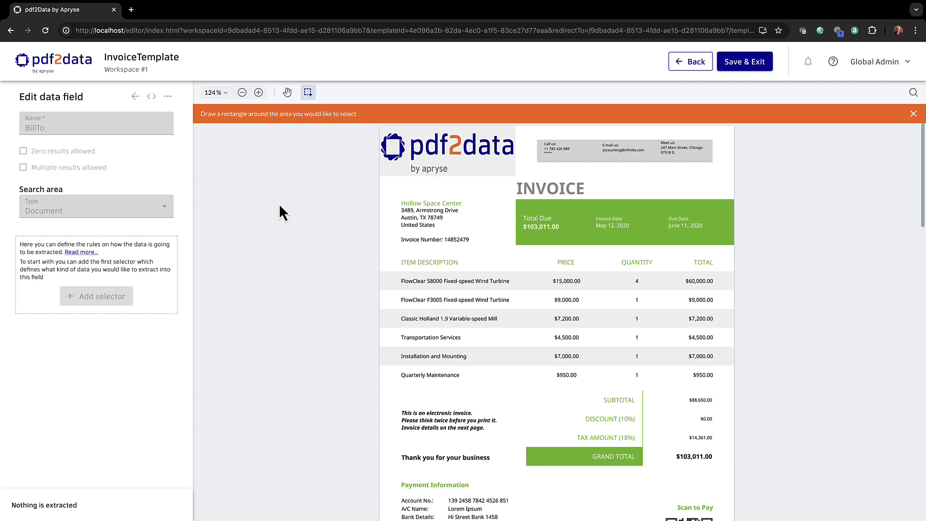
pyautogui.moveTo(384, 192)
pyautogui.mouseDown()
pyautogui.moveTo(428, 241)
pyautogui.moveTo(510, 234)
pyautogui.mouseUp()
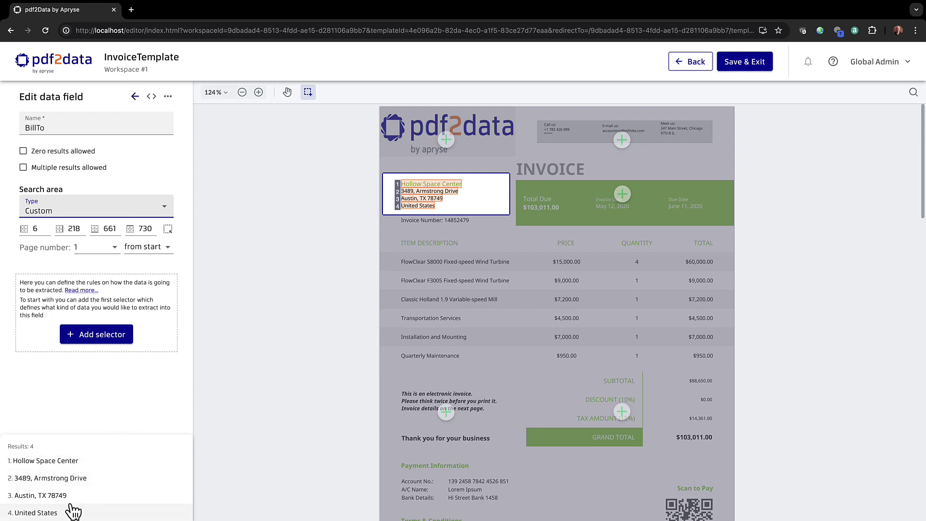
# Step: Extract BillTo with a Paragraph selector, Running text unchecked to keep lines separate
pyautogui.click(94, 335)
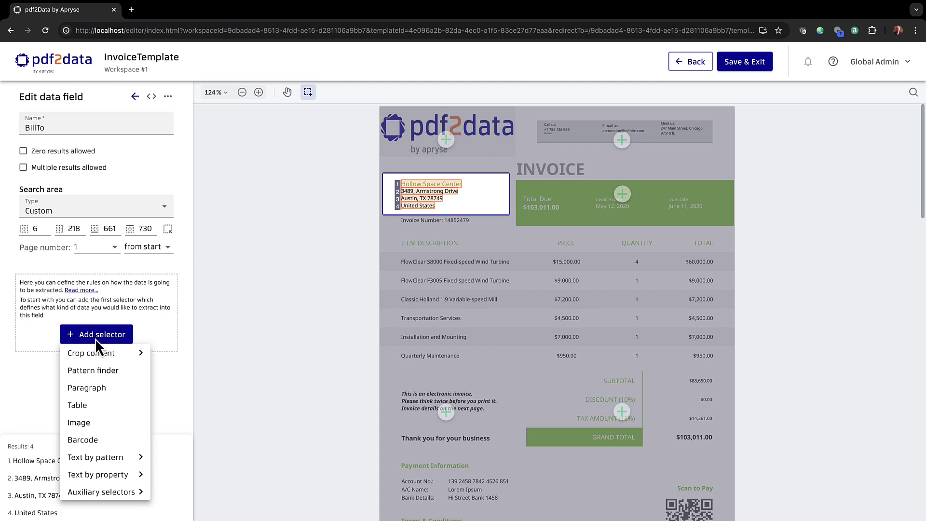
pyautogui.click(103, 389)
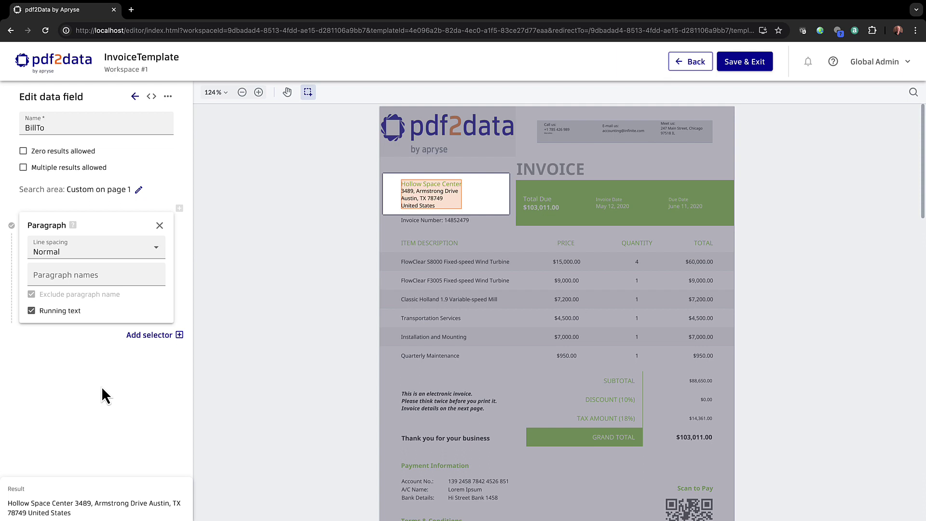
pyautogui.click(32, 311)
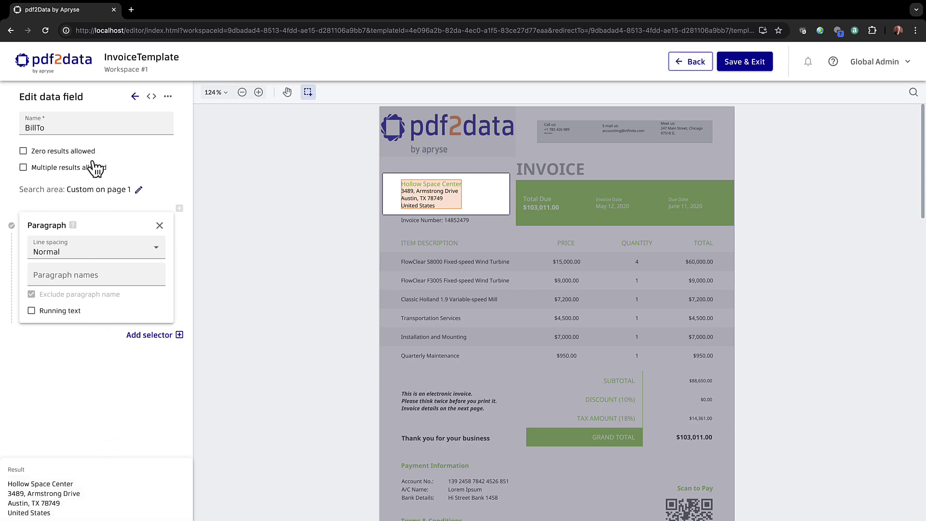
pyautogui.click(135, 96)
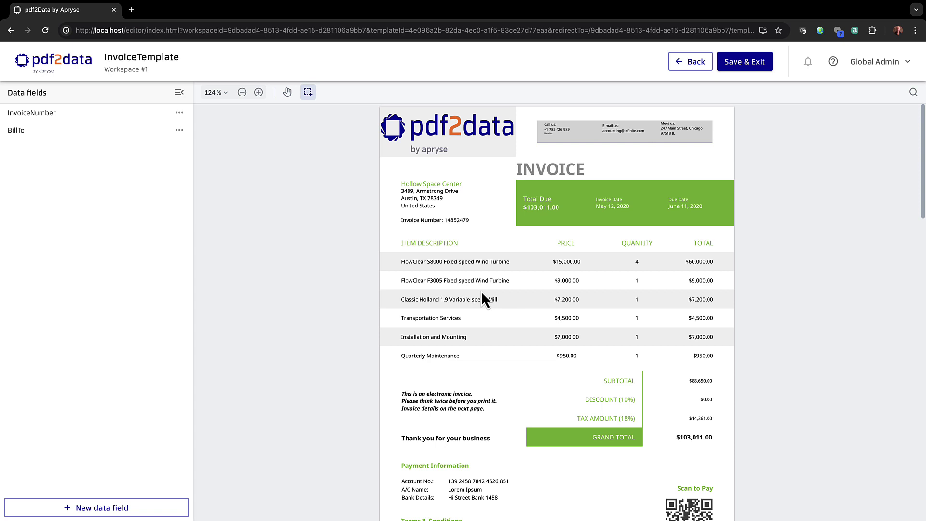
# Step: Add a data field named Table whose Table selector covers the item grid (7 rows, 4 columns)
pyautogui.click(125, 508)
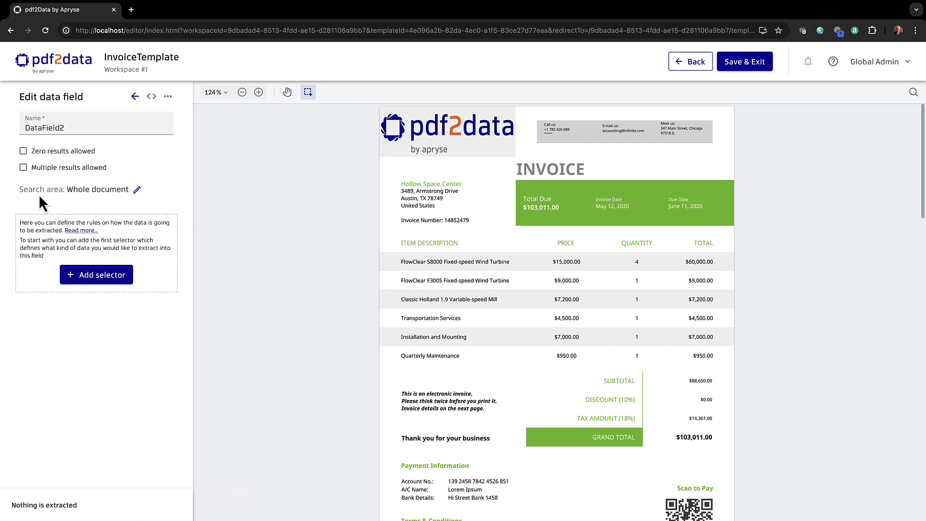
pyautogui.doubleClick(39, 125)
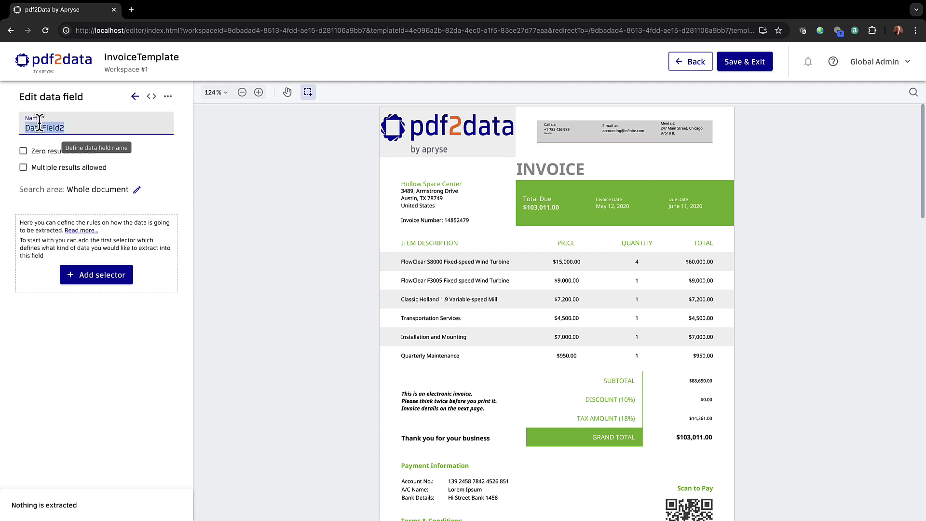
pyautogui.write('Table')
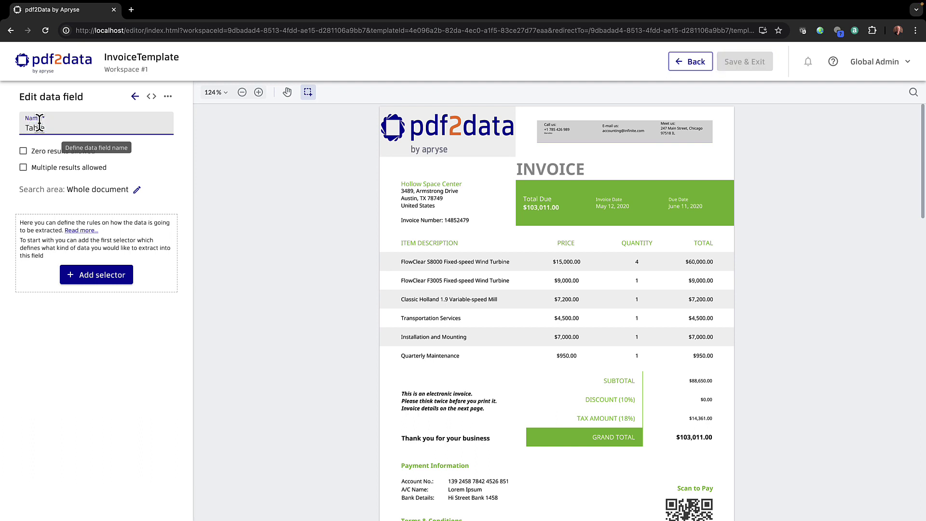
pyautogui.click(97, 274)
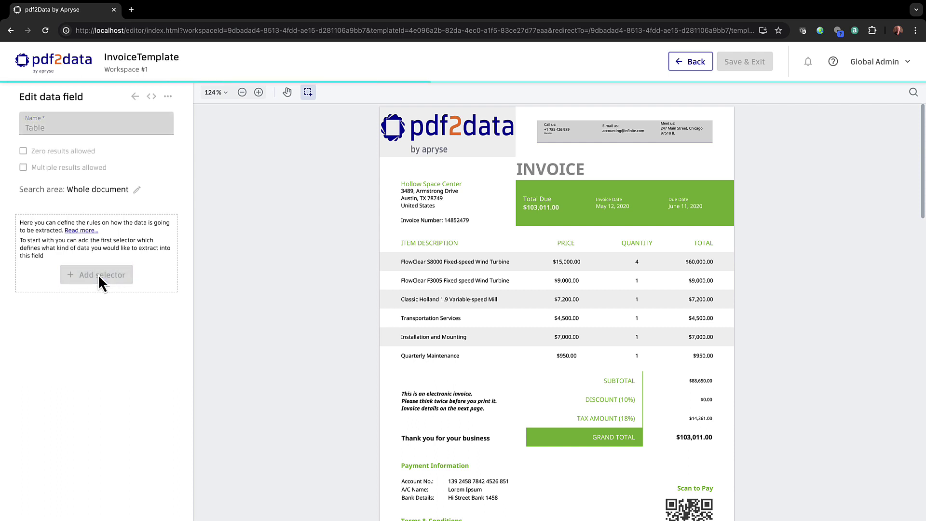
pyautogui.click(97, 274)
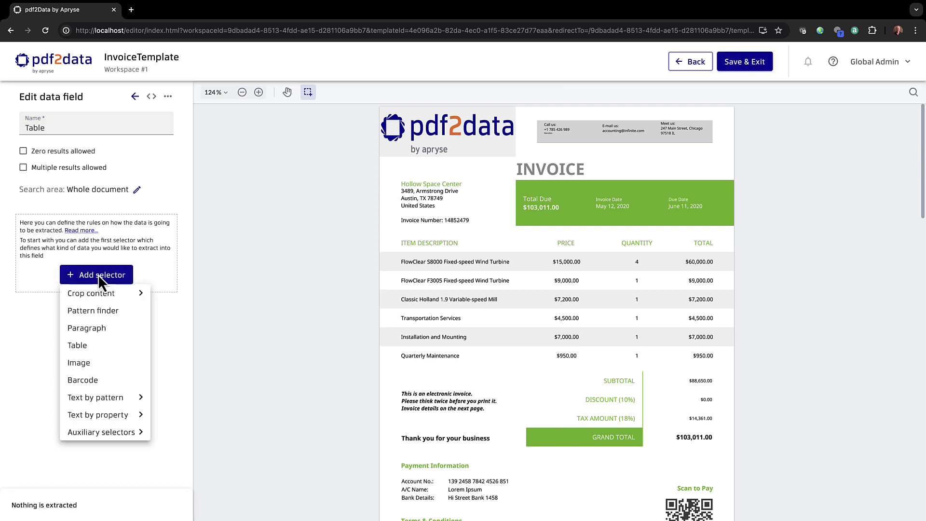
pyautogui.click(78, 346)
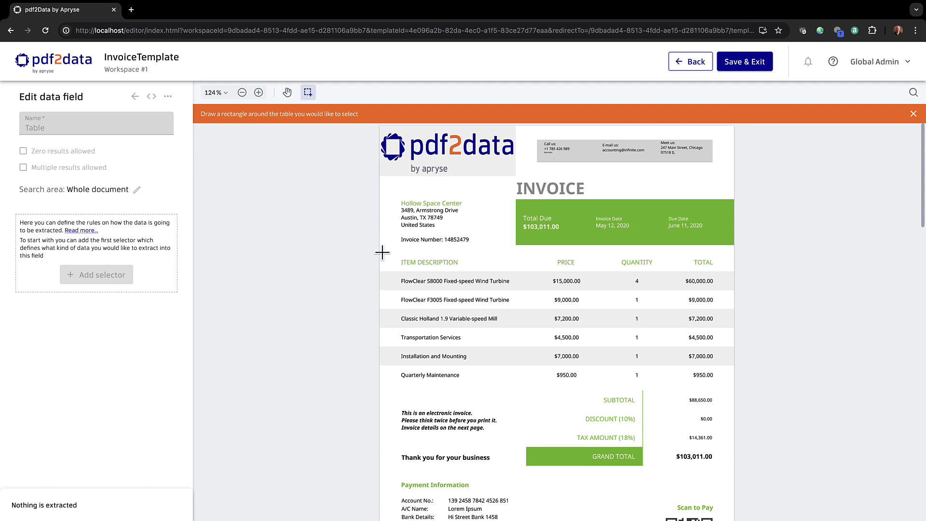
pyautogui.moveTo(382, 250)
pyautogui.mouseDown()
pyautogui.moveTo(436, 300)
pyautogui.moveTo(589, 345)
pyautogui.moveTo(688, 348)
pyautogui.moveTo(723, 366)
pyautogui.moveTo(733, 385)
pyautogui.mouseUp()
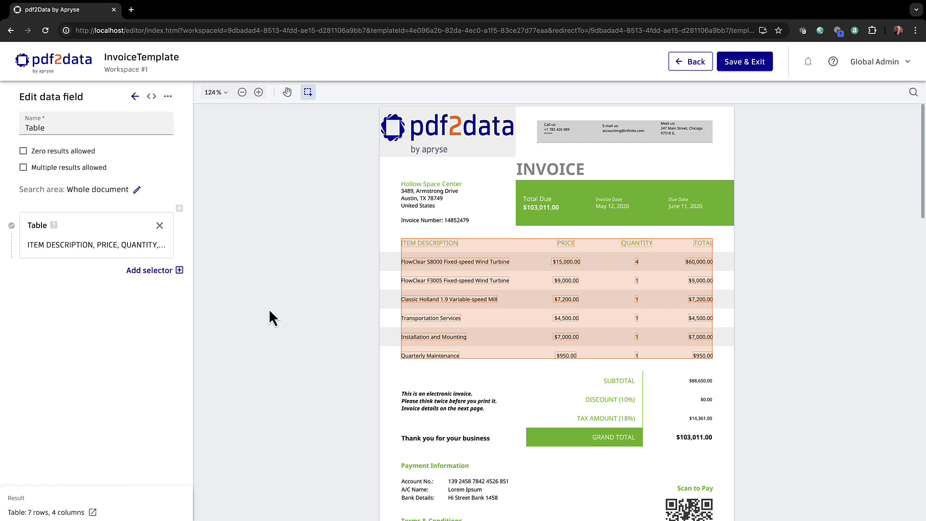
# Step: Expand the Table selector and preview its extracted line-item table, then close the preview
pyautogui.click(115, 247)
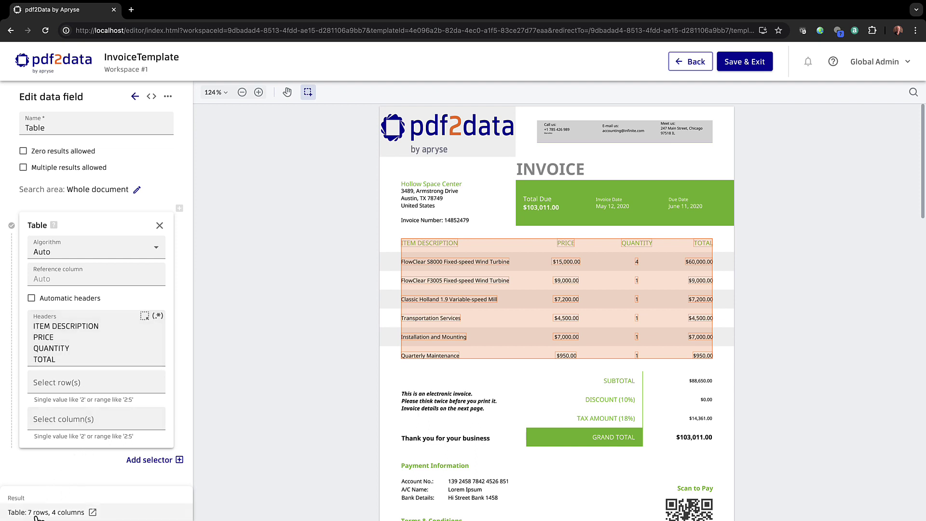
pyautogui.click(93, 512)
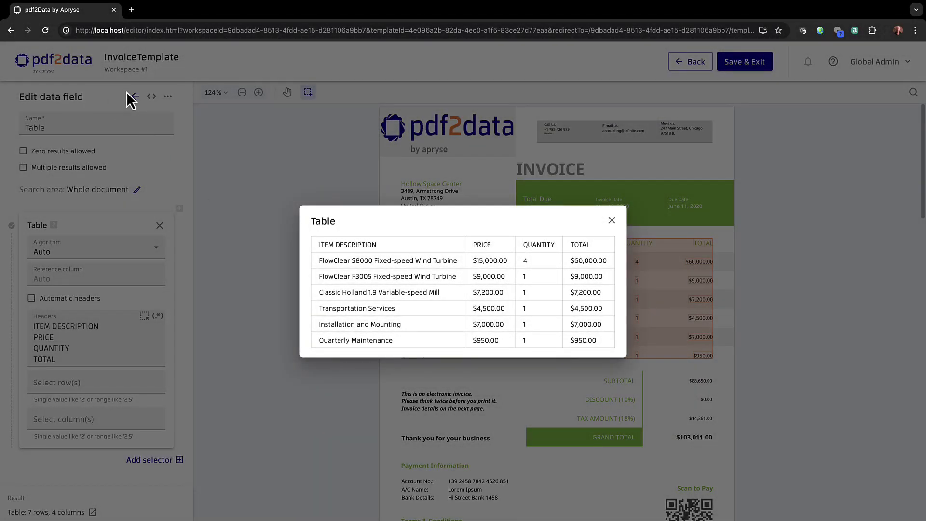
pyautogui.click(135, 101)
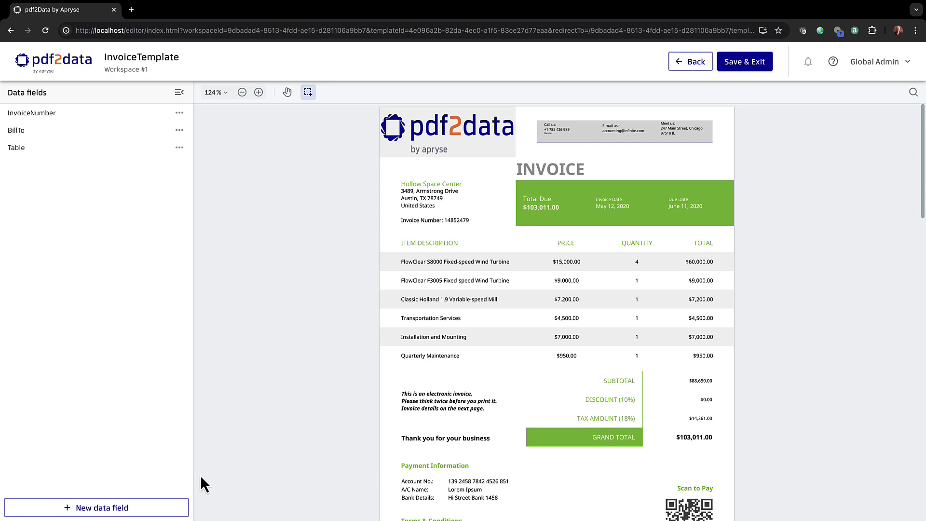
# Step: Create a third data field named GrandTotal with a Text-type Pattern finder selector
pyautogui.click(128, 513)
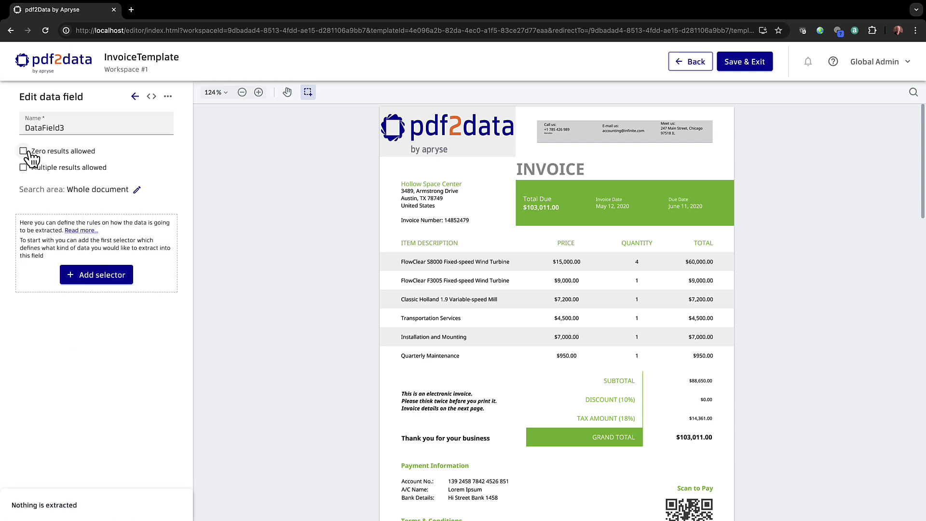
pyautogui.doubleClick(40, 128)
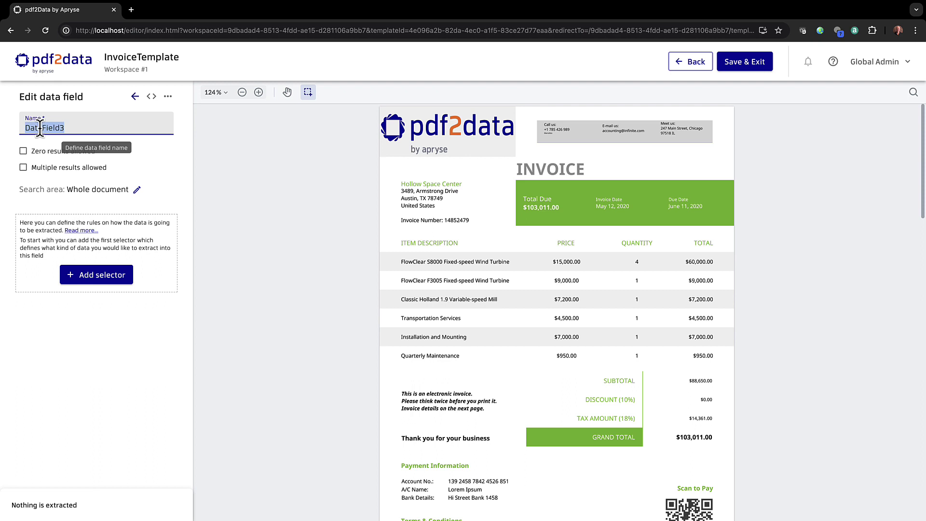
pyautogui.write('GrandT')
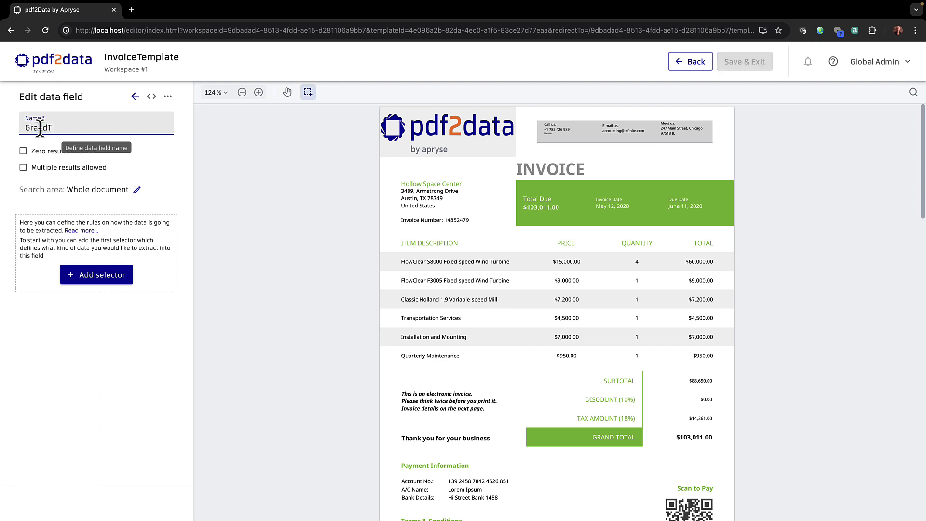
pyautogui.write('otal')
pyautogui.click(103, 274)
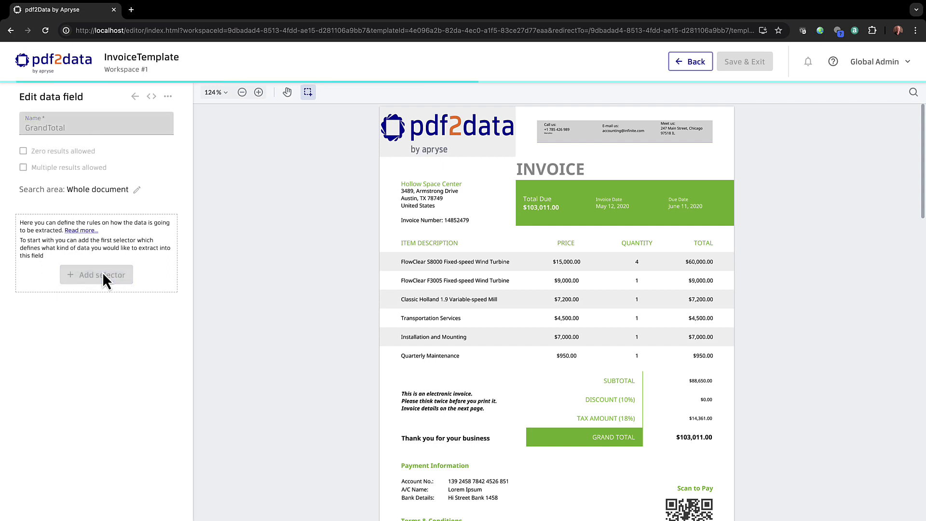
pyautogui.click(103, 274)
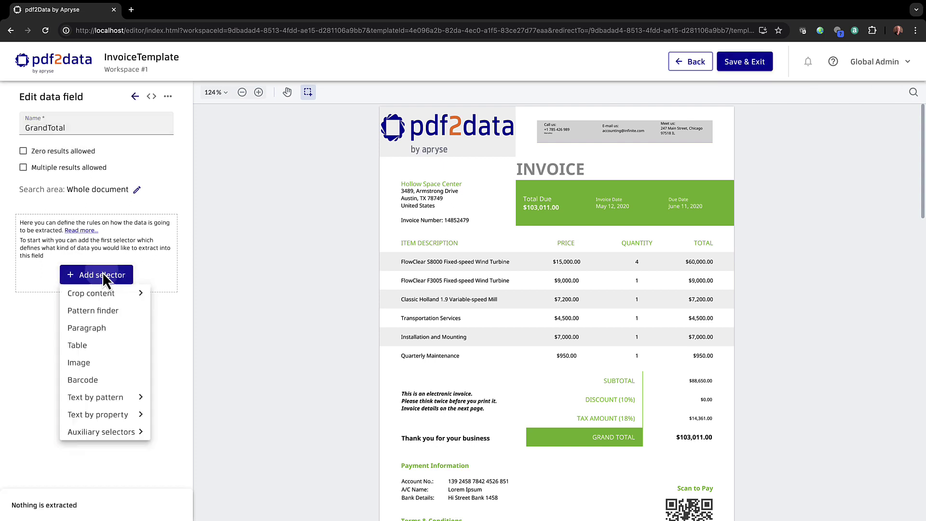
pyautogui.click(106, 312)
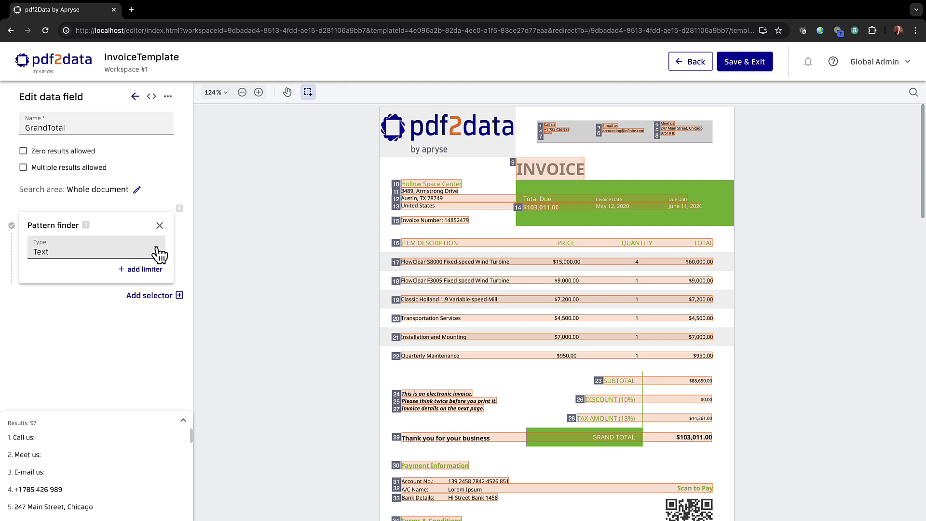
# Step: Set the pattern type to Price and mark $103,011.00 as the sample text
pyautogui.click(158, 251)
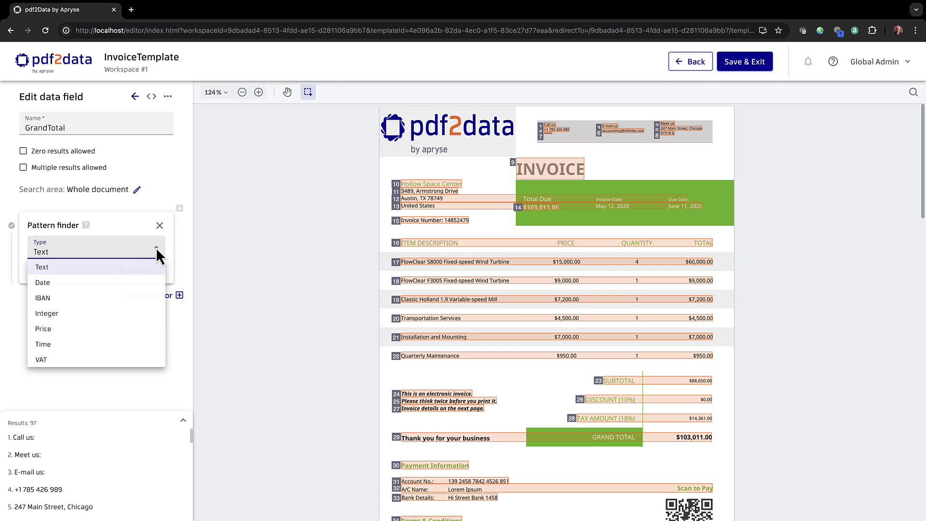
pyautogui.click(52, 330)
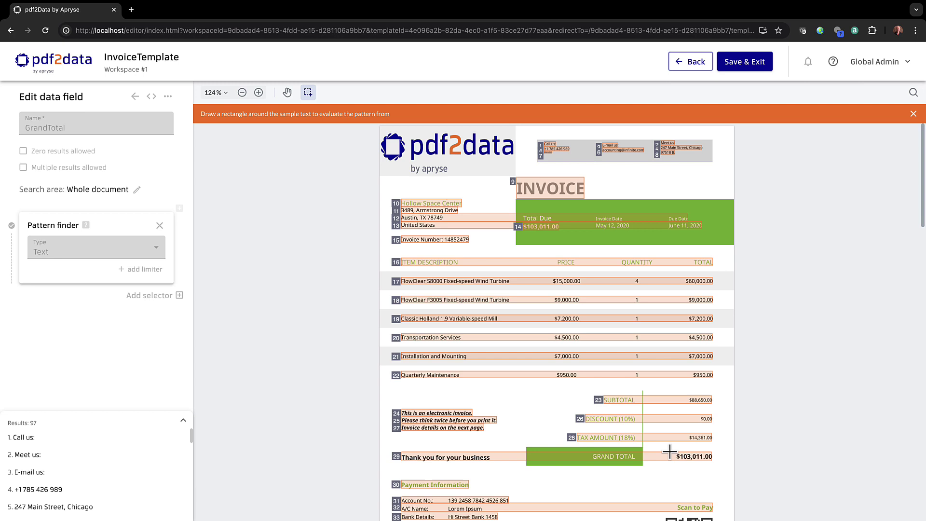
pyautogui.moveTo(670, 451); pyautogui.dragTo(715, 463)
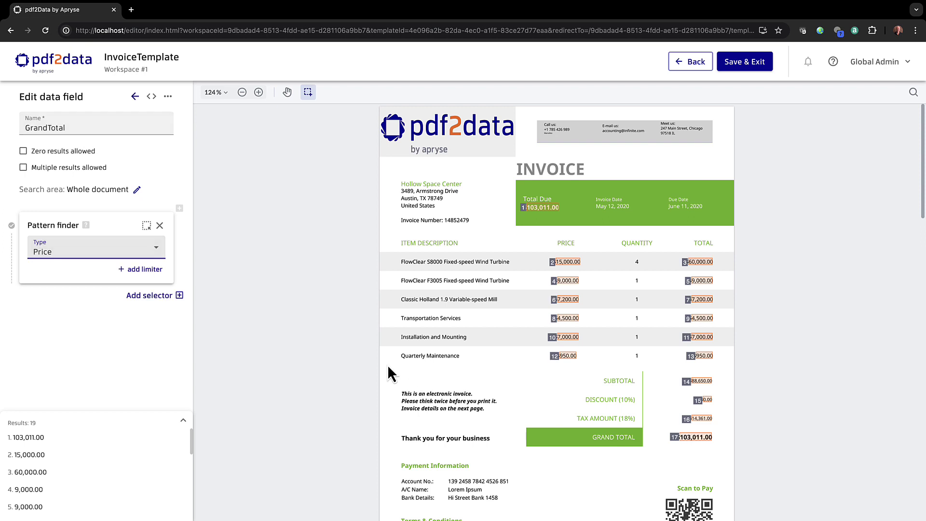
# Step: Limit the pattern with the prefix 'GRAND TOTAL' so it extracts only 103,011.00
pyautogui.click(152, 274)
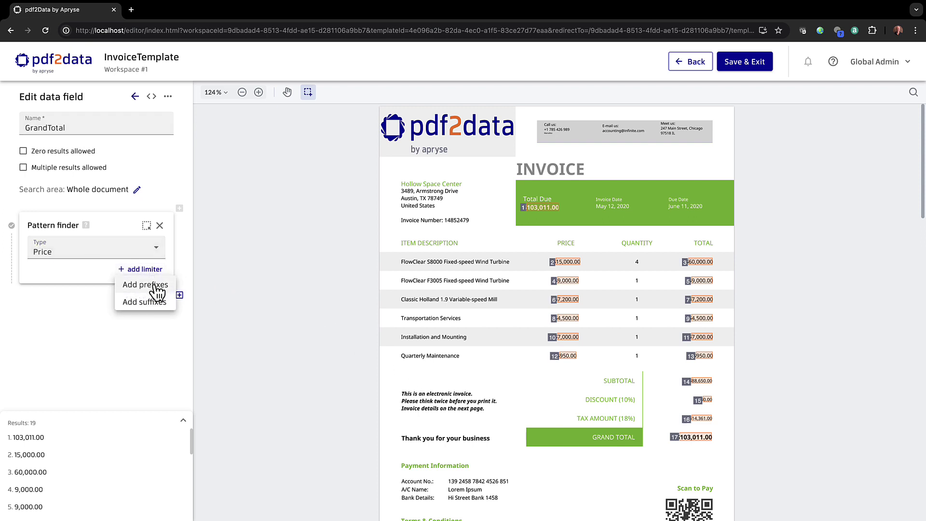
pyautogui.click(155, 290)
pyautogui.click(48, 276)
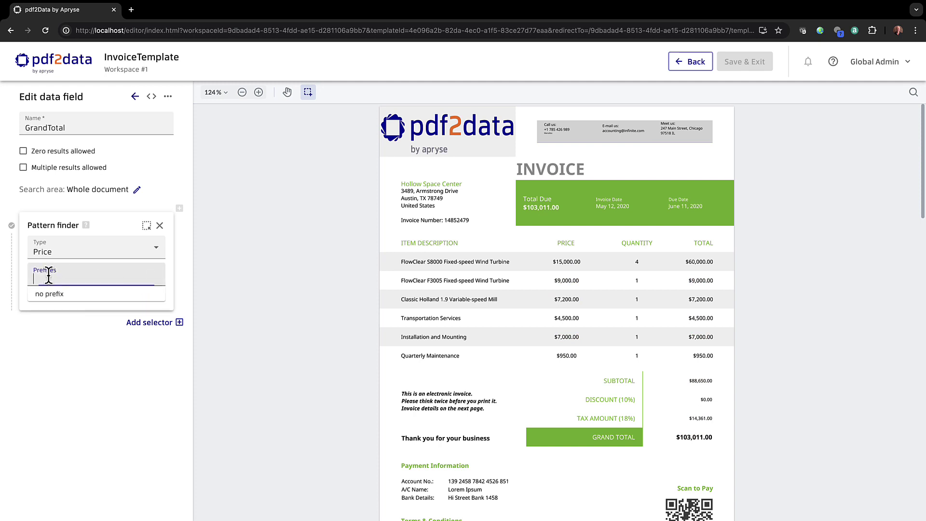
pyautogui.write('GRAND')
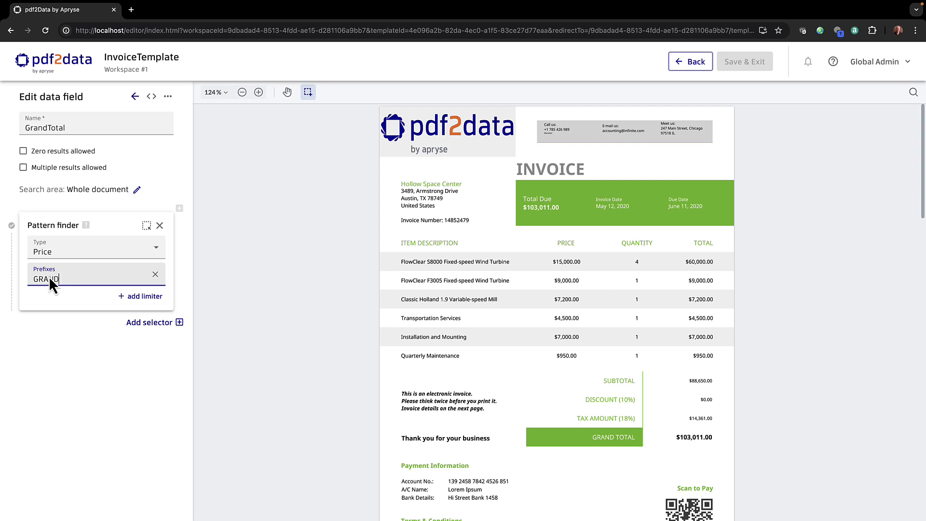
pyautogui.write(' TOTAL')
pyautogui.press('Return')
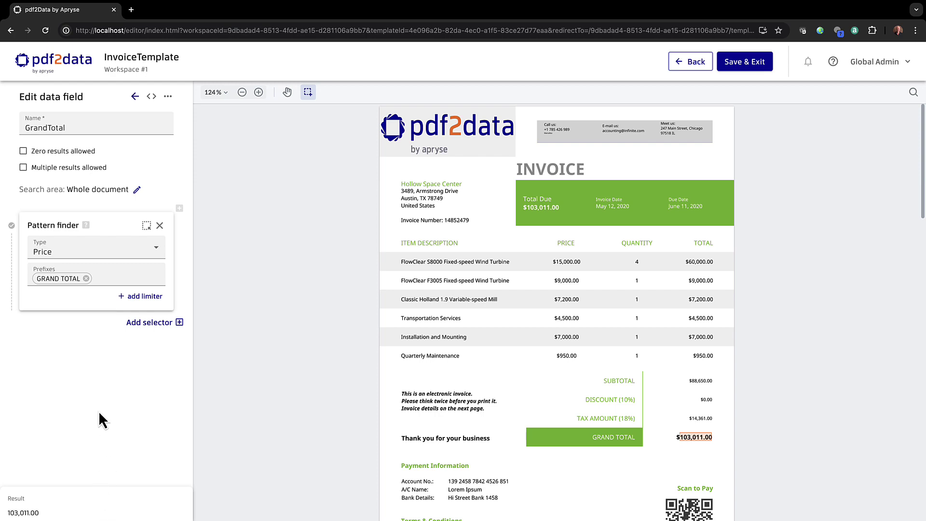
pyautogui.click(135, 96)
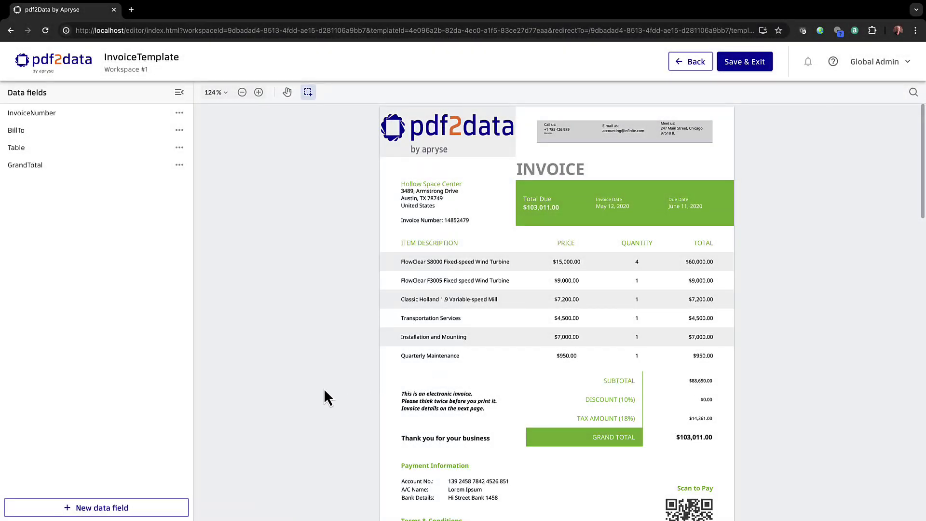
# Step: Create a fifth data field named QR and list its selector types
pyautogui.scroll(-2, 324, 393)
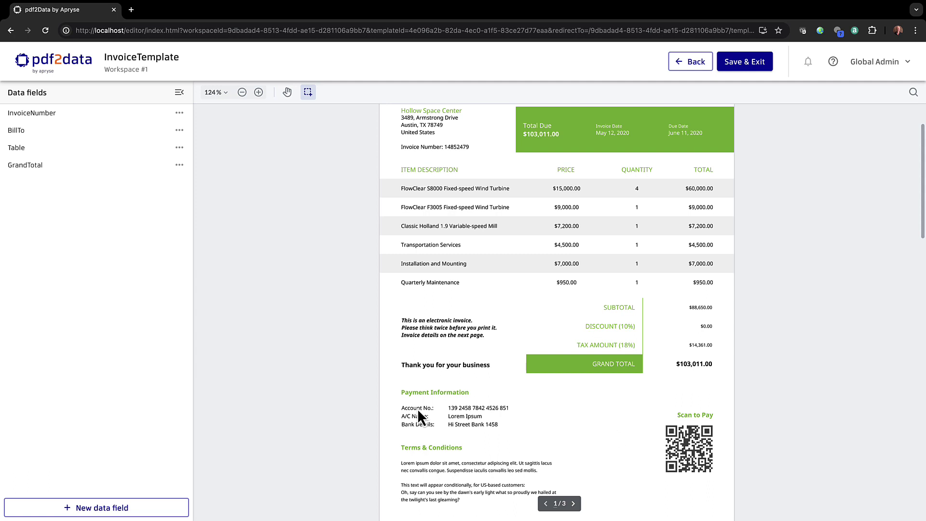
pyautogui.click(110, 509)
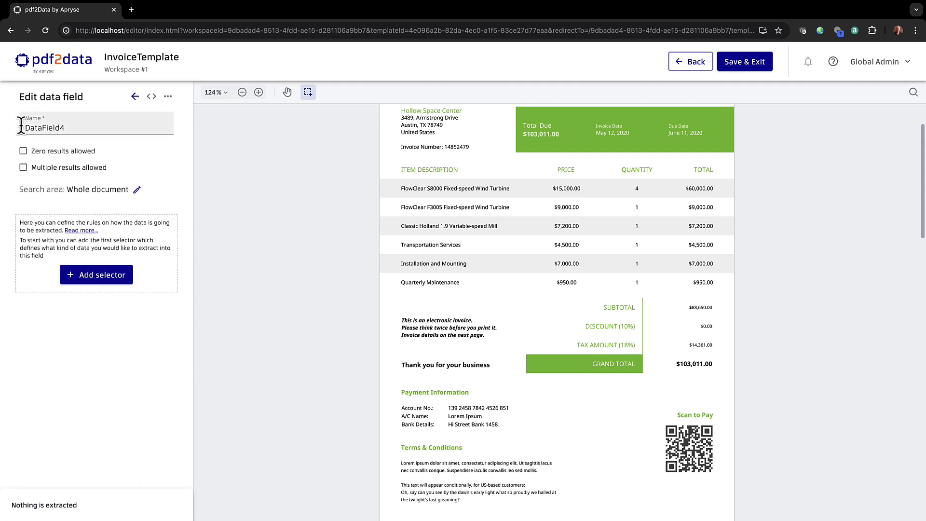
pyautogui.doubleClick(47, 124)
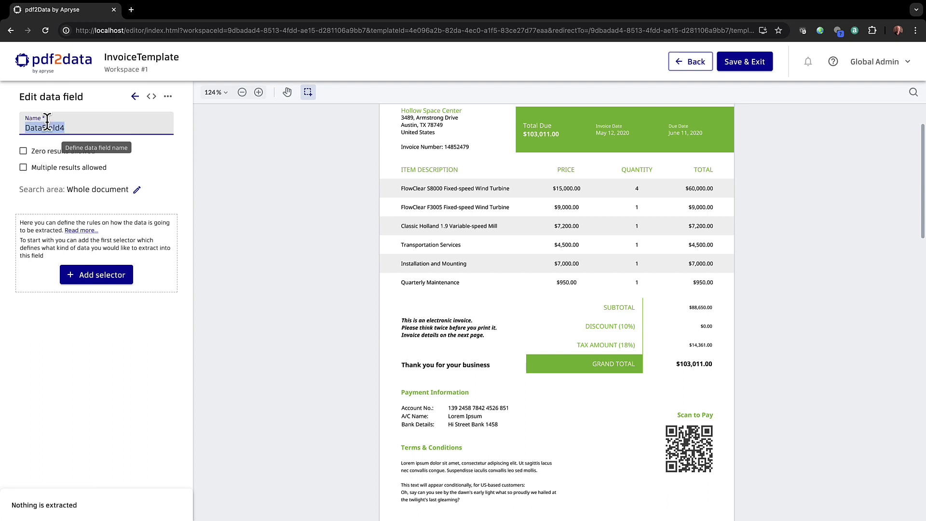
pyautogui.write('QR')
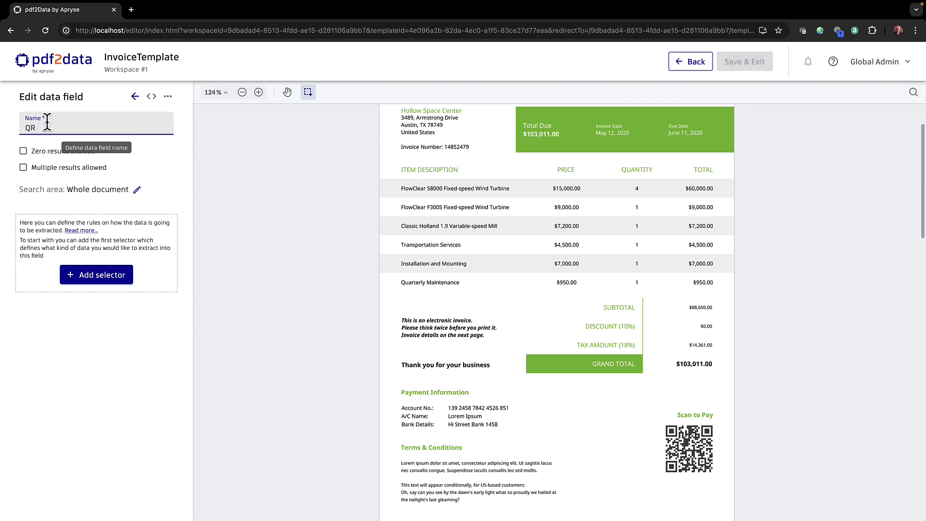
pyautogui.click(100, 272)
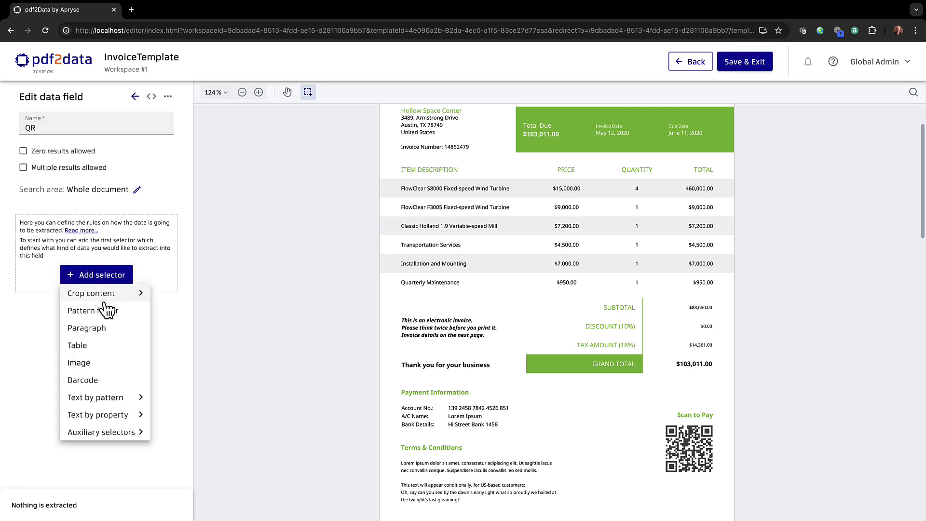
# Step: Add a Barcode selector around the Scan to Pay QR code, decoding an itextpdf.com URL
pyautogui.click(95, 381)
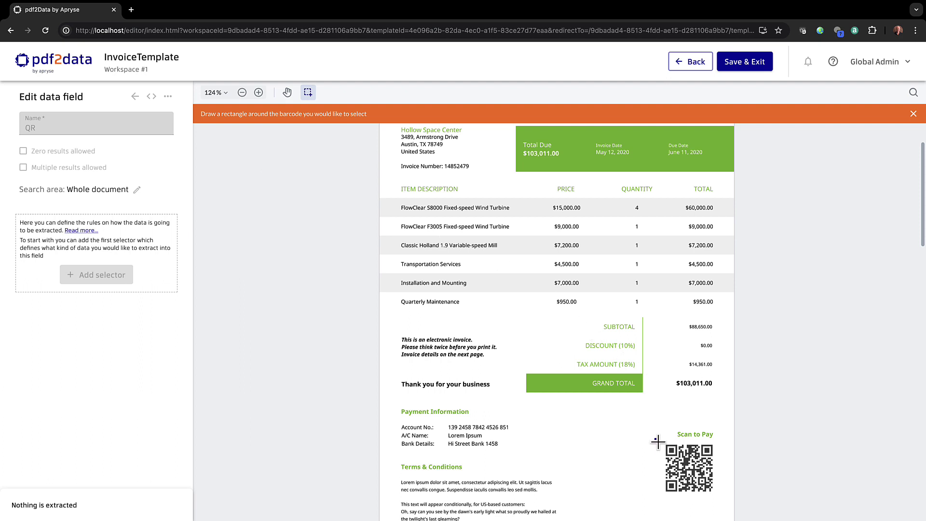
pyautogui.moveTo(655, 439); pyautogui.dragTo(727, 497)
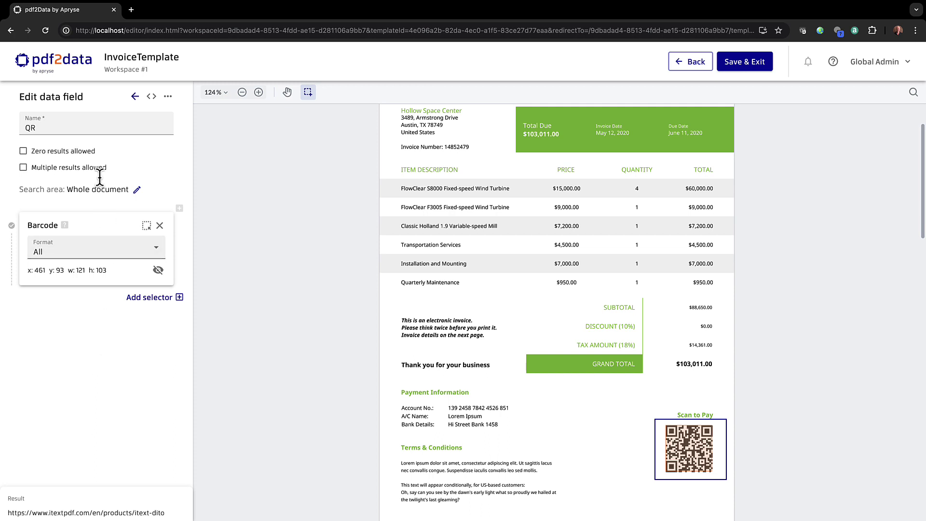
pyautogui.click(136, 97)
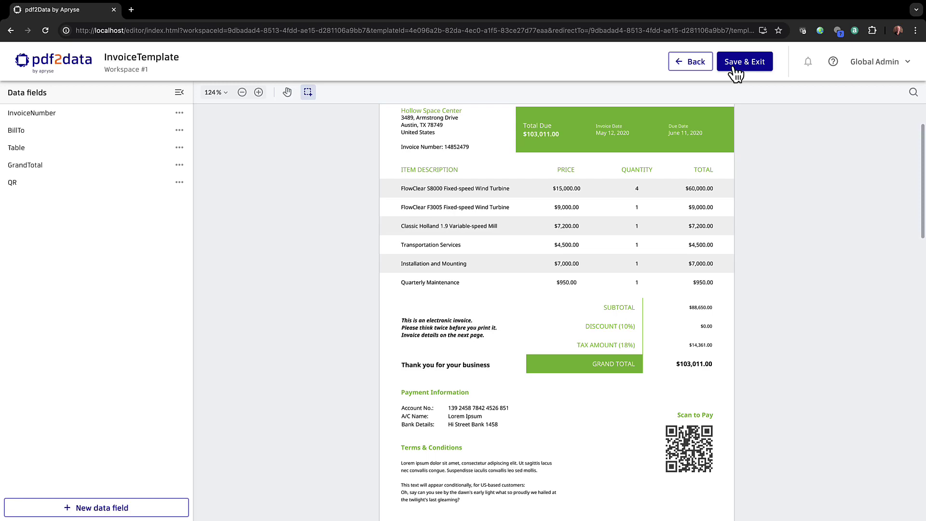
# Step: Save & Exit the editor as a new template version commented 'Version 1'
pyautogui.click(736, 62)
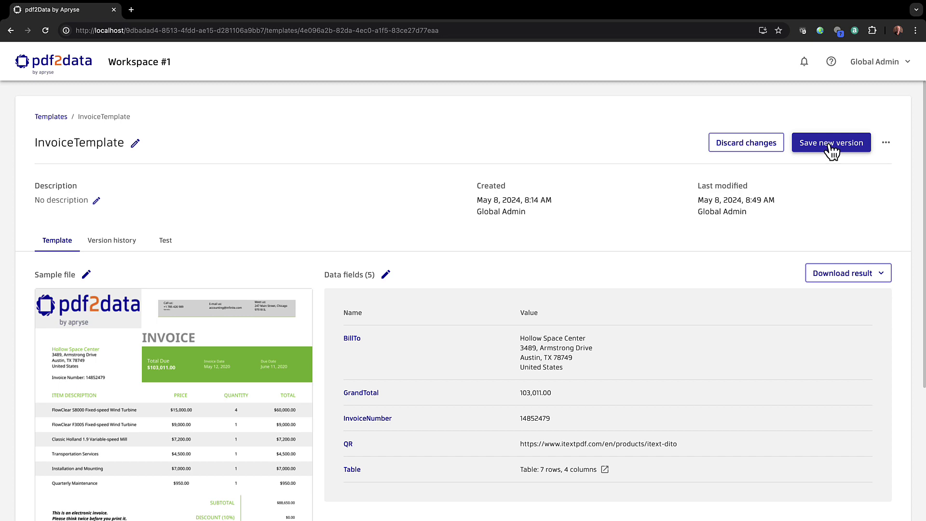
pyautogui.click(831, 146)
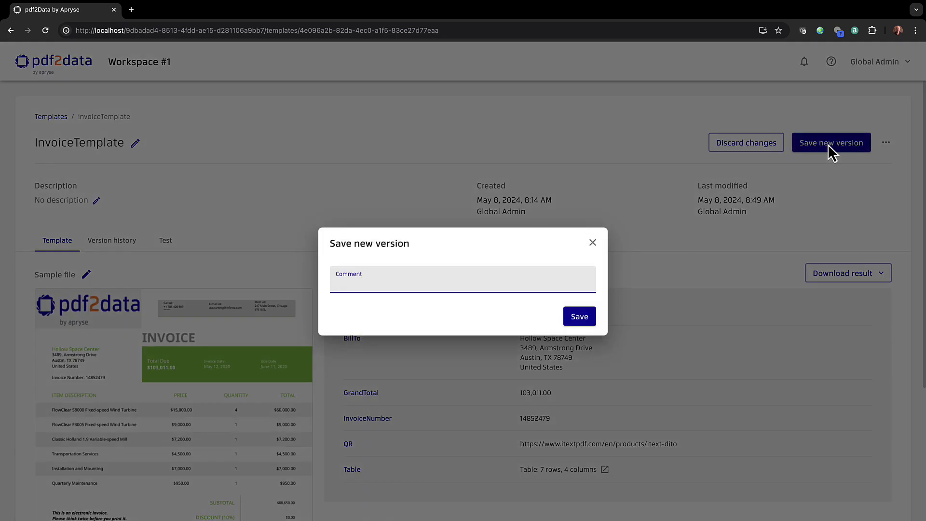
pyautogui.write('Version !')
pyautogui.press('BackSpace')
pyautogui.write('1')
pyautogui.click(574, 317)
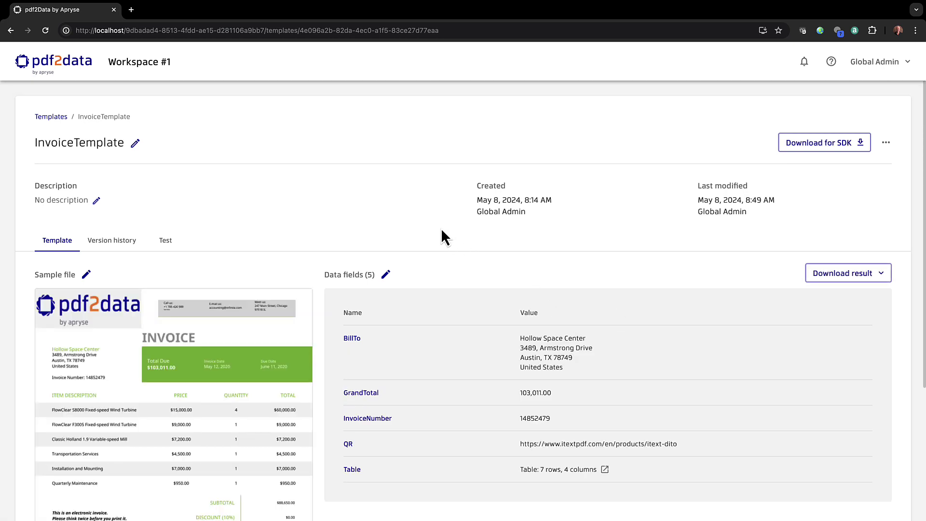
# Step: View the Version history, showing version 1 from 5/8/24 commented 'Version 1'
pyautogui.scroll(-2, 407, 226)
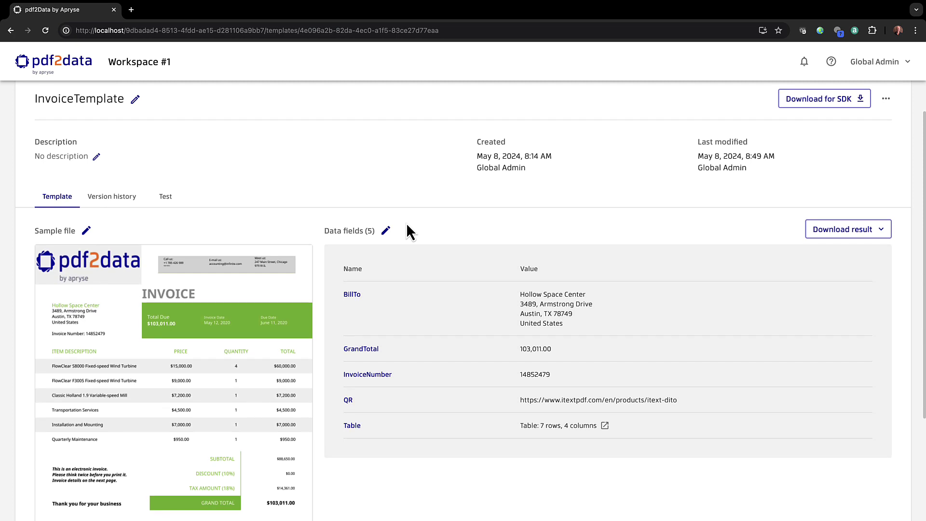
pyautogui.scroll(2, 407, 225)
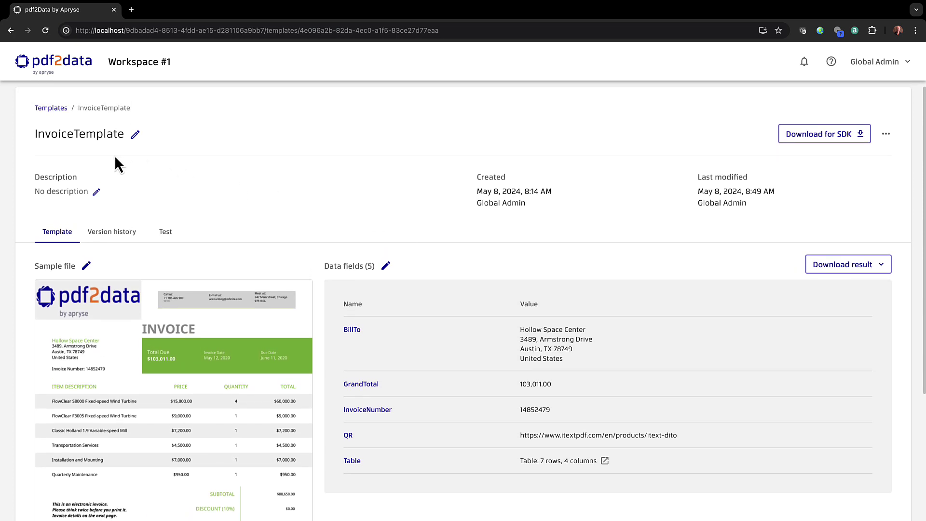
pyautogui.scroll(-4, 265, 180)
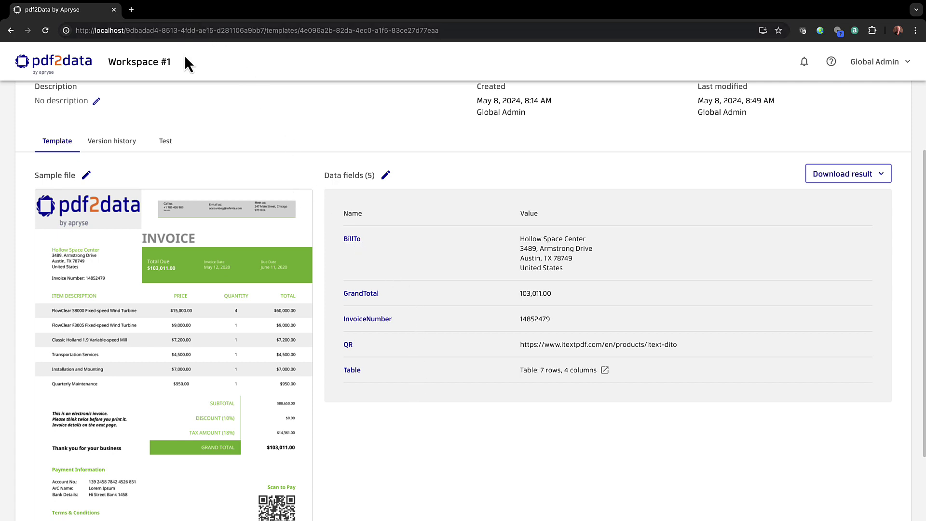
pyautogui.click(115, 141)
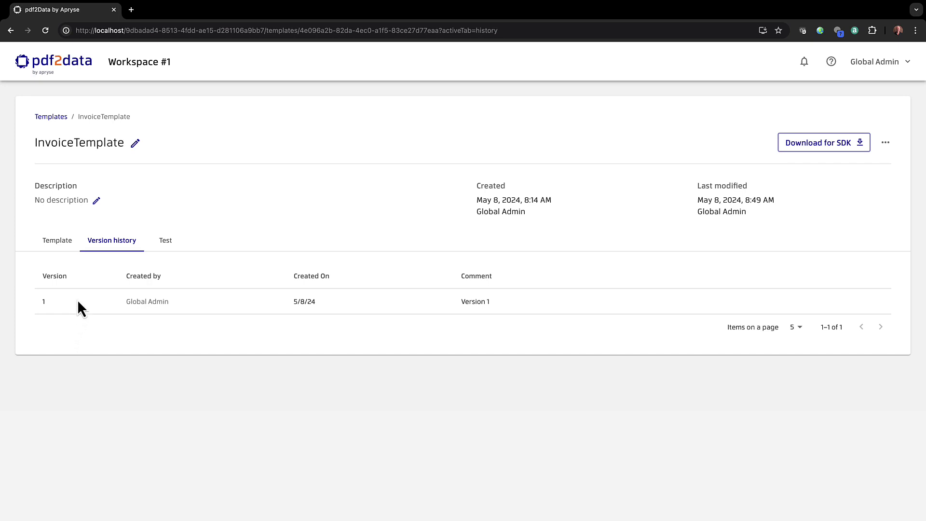
# Step: Upload Reference Invoice #2.pdf on the Test tab as the template's test document
pyautogui.click(165, 242)
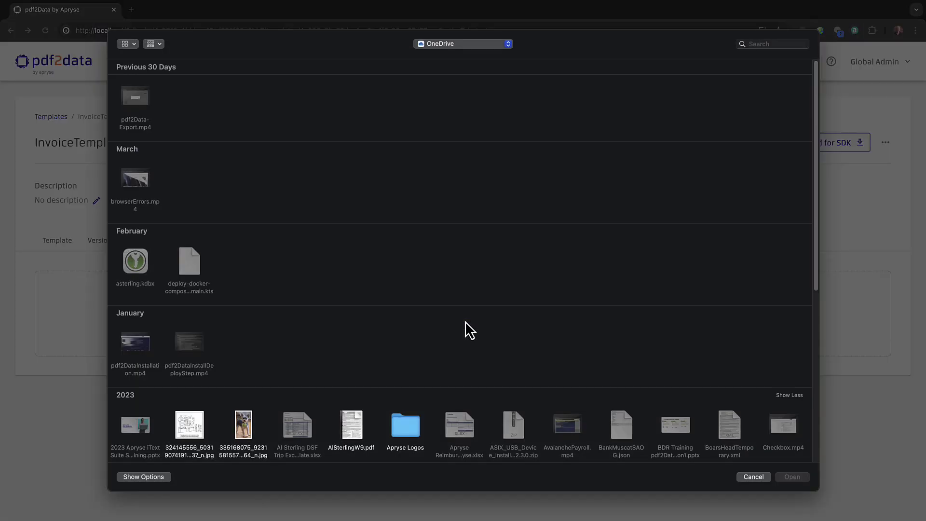
pyautogui.write('ref')
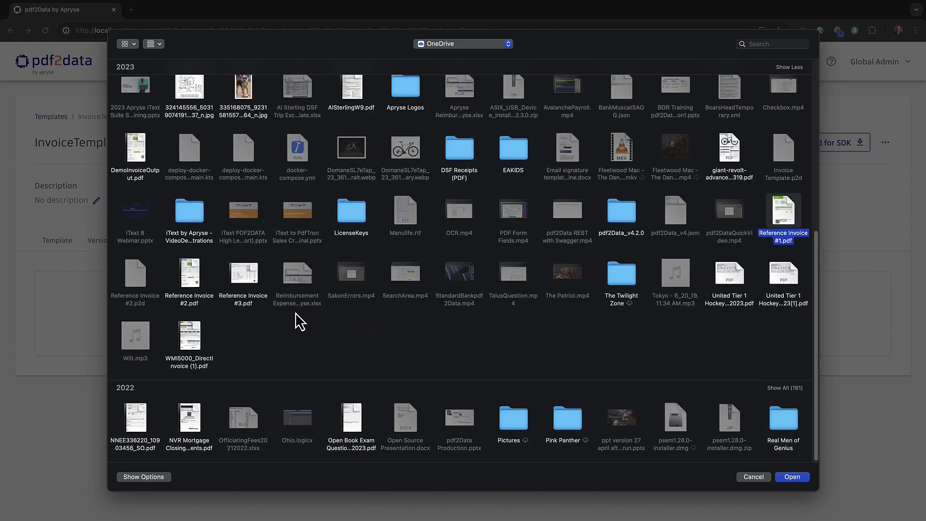
pyautogui.click(194, 280)
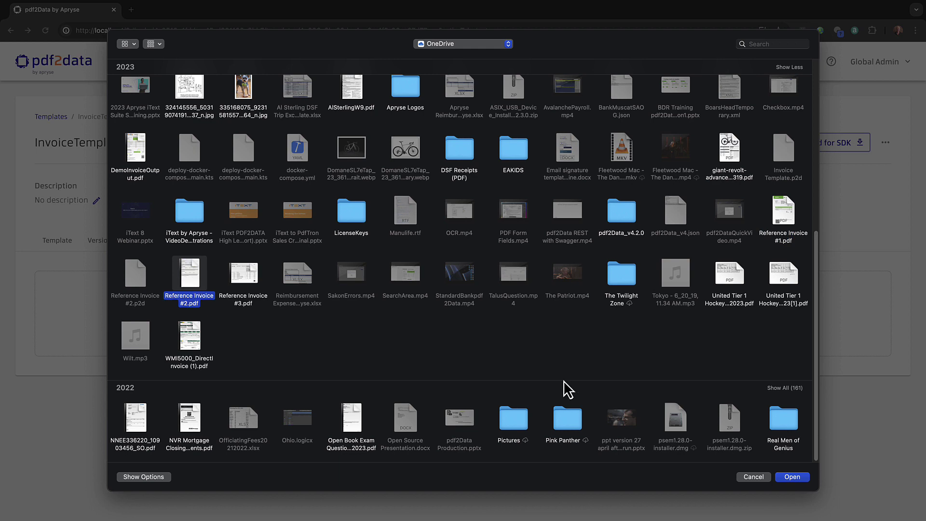
pyautogui.click(791, 477)
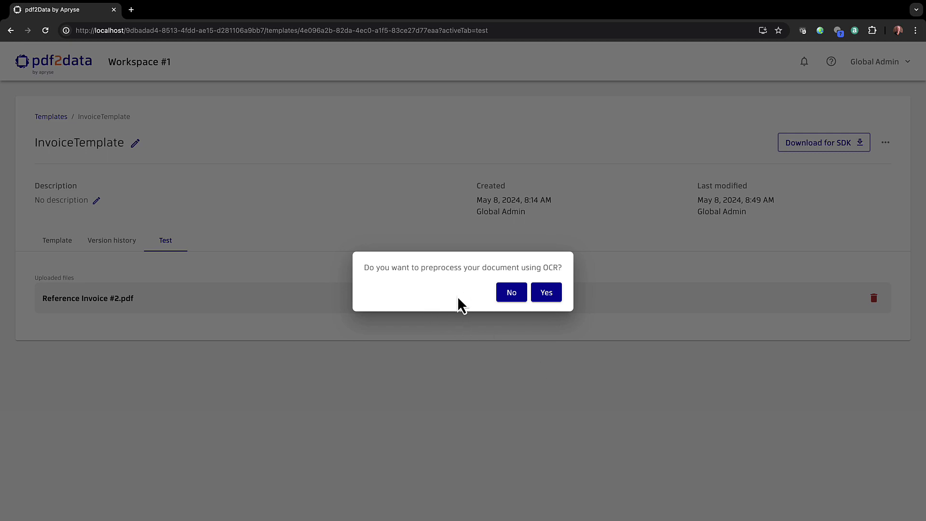
# Step: Decline OCR preprocessing, download the results as JSON, and open InvoiceTemplate.json
pyautogui.click(510, 293)
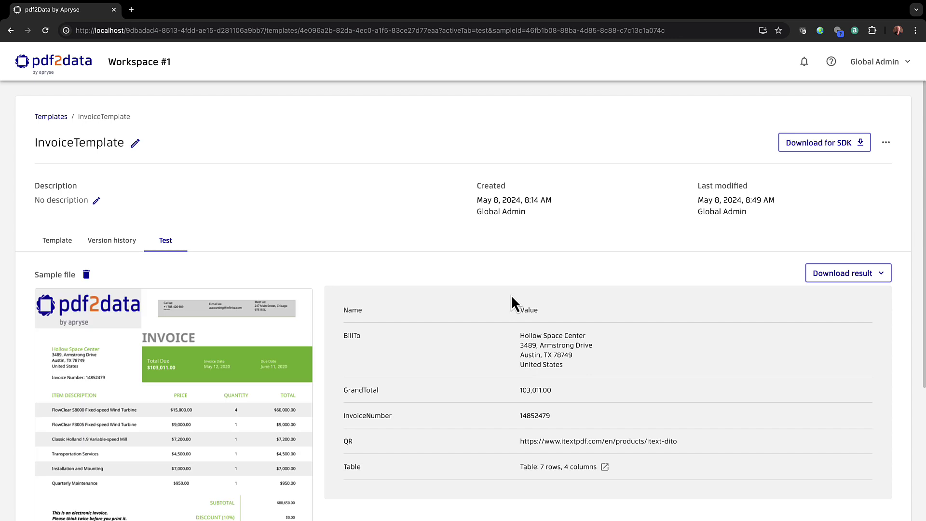
pyautogui.scroll(-1, 511, 294)
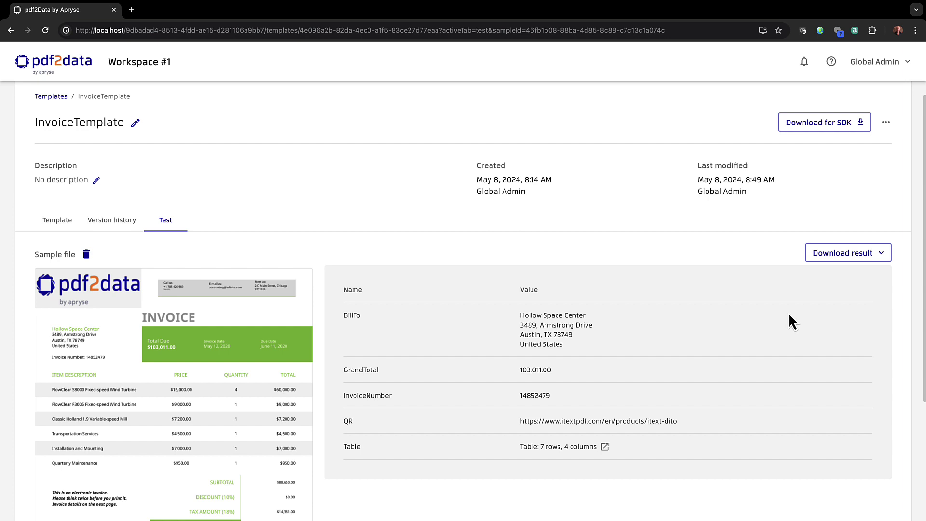
pyautogui.click(833, 251)
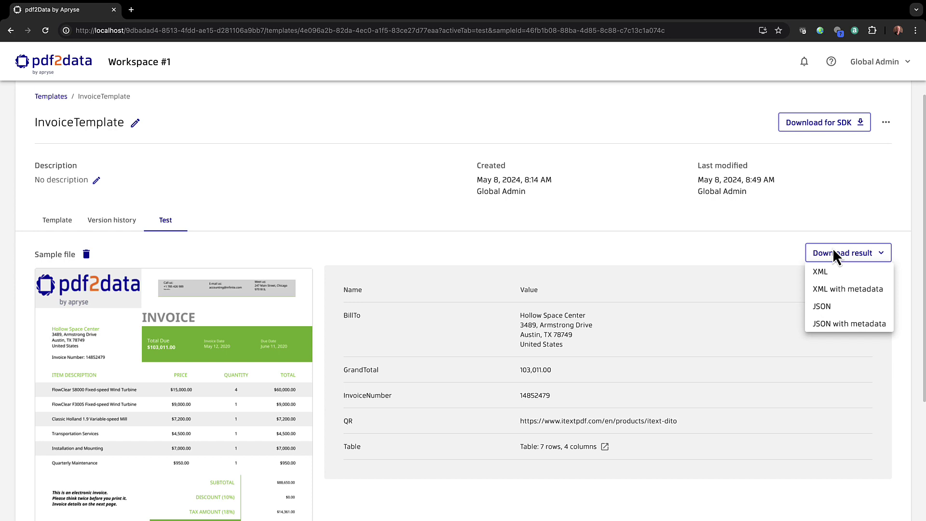
pyautogui.click(825, 308)
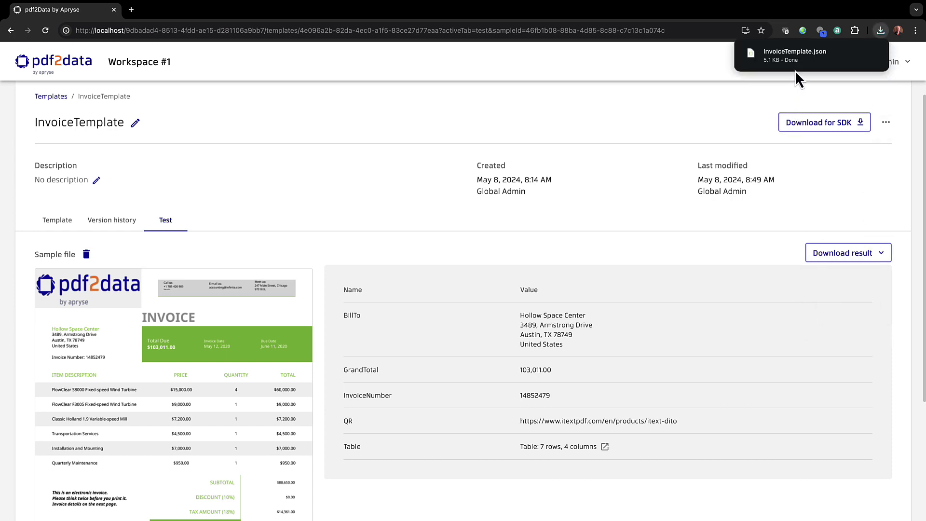
pyautogui.moveTo(816, 59)
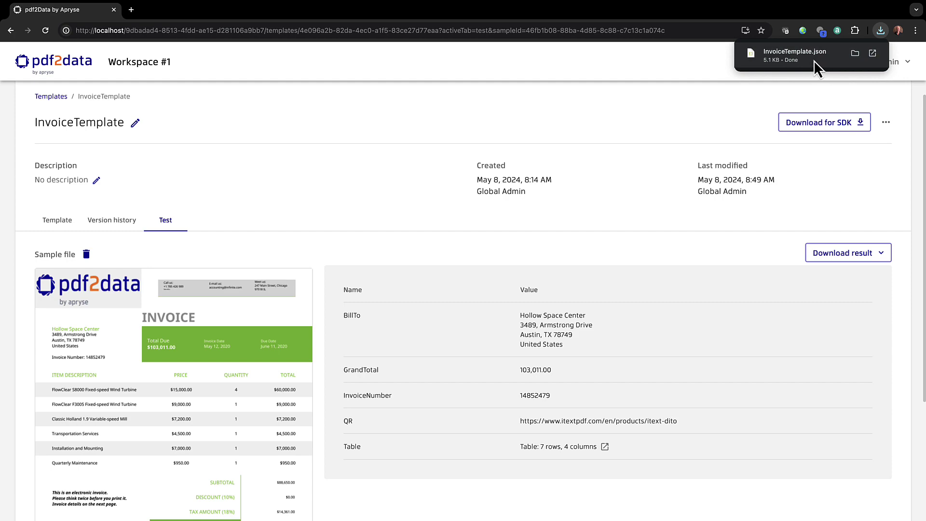
pyautogui.click(814, 60)
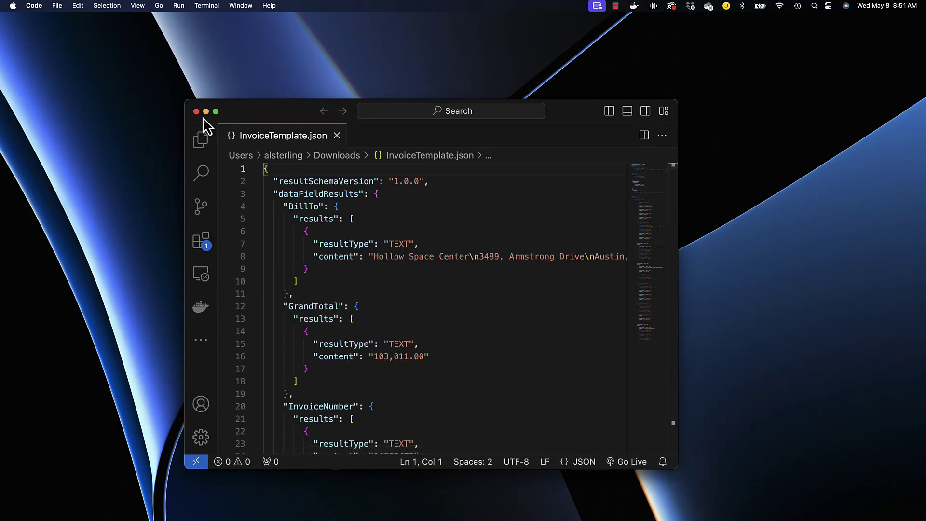
# Step: Make VS Code full screen and scroll InvoiceTemplate.json to the Quarterly Maintenance $950.00 table row
pyautogui.click(215, 112)
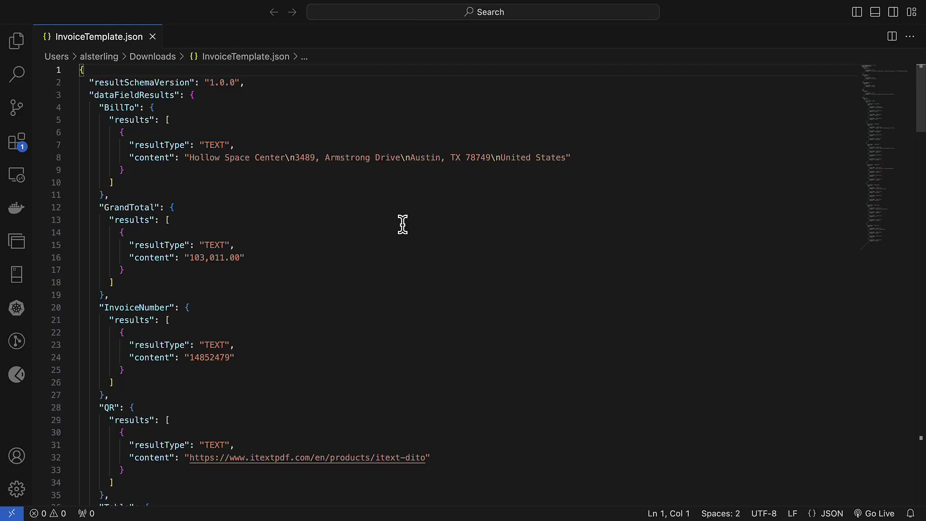
pyautogui.scroll(-1, 403, 224)
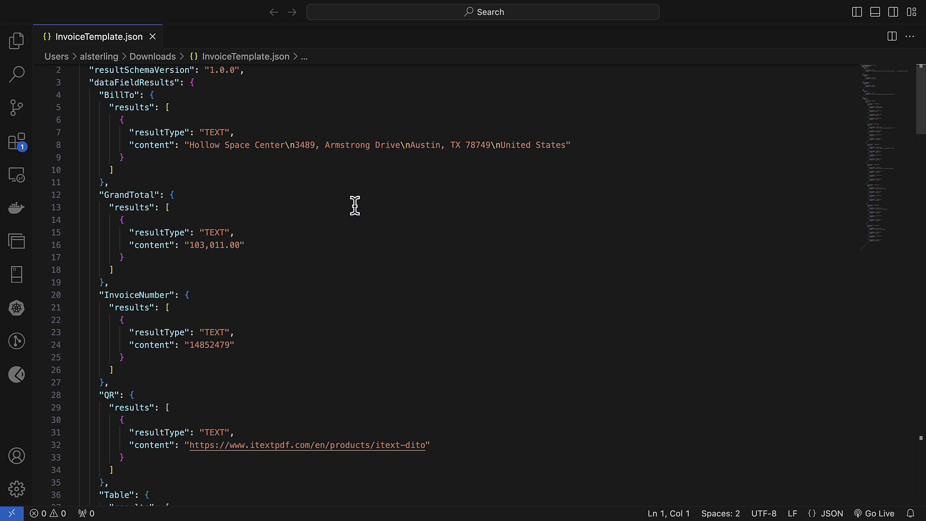
pyautogui.scroll(-1, 354, 206)
pyautogui.scroll(-2, 355, 206)
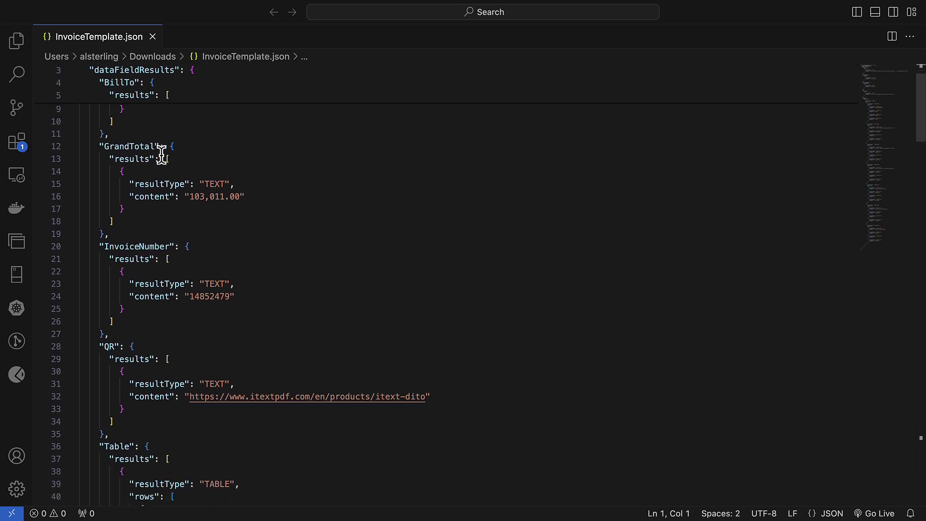
pyautogui.scroll(-3, 358, 232)
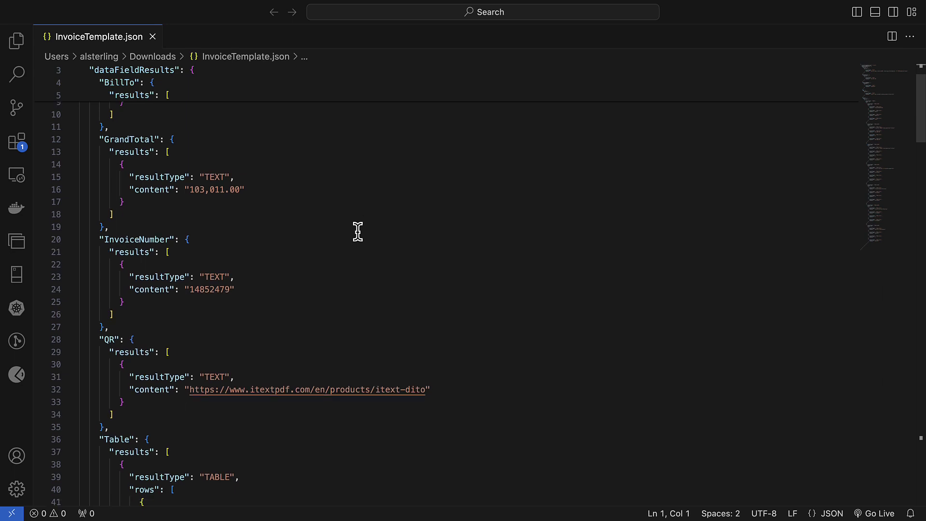
pyautogui.scroll(-2, 357, 232)
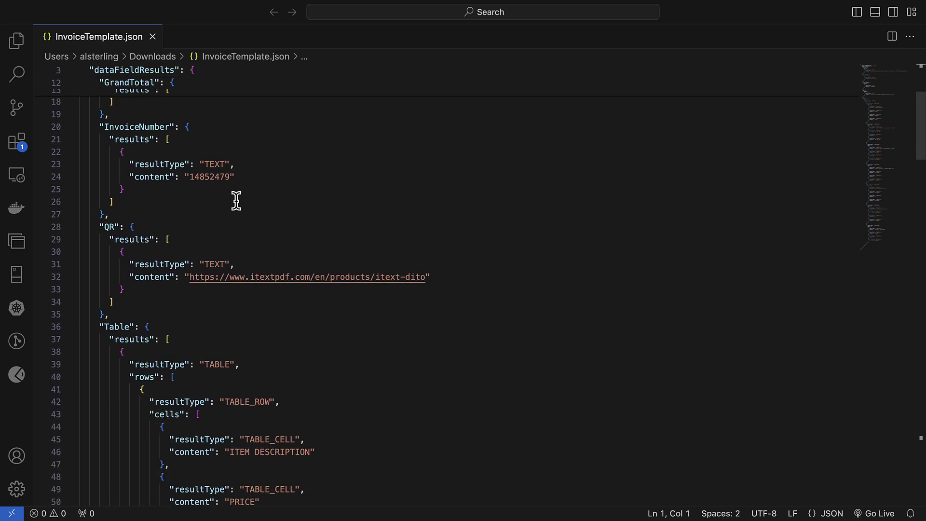
pyautogui.scroll(-3, 331, 201)
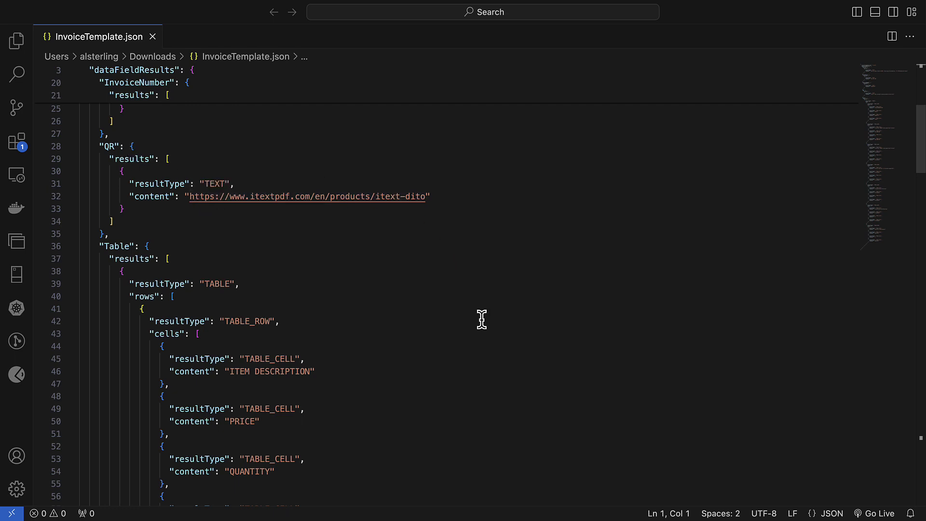
pyautogui.scroll(-2, 482, 319)
pyautogui.scroll(-3, 481, 319)
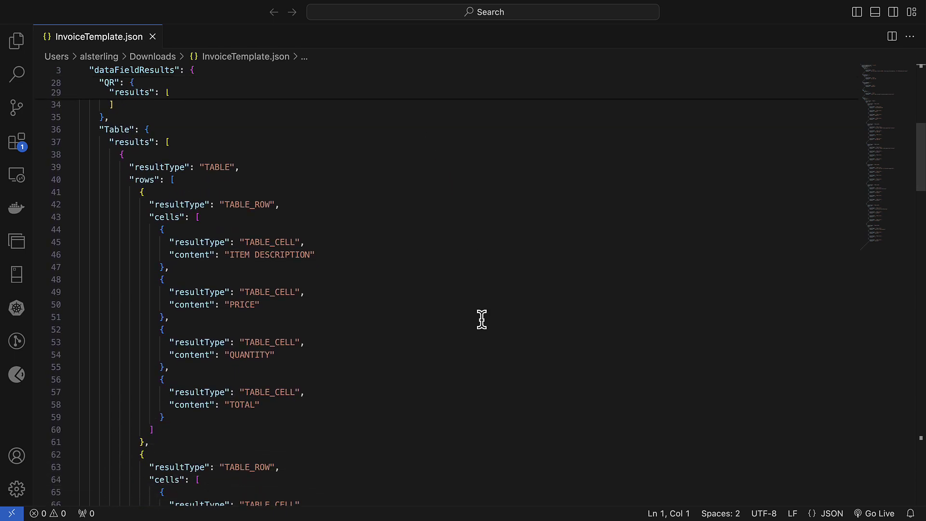
pyautogui.scroll(-3, 482, 319)
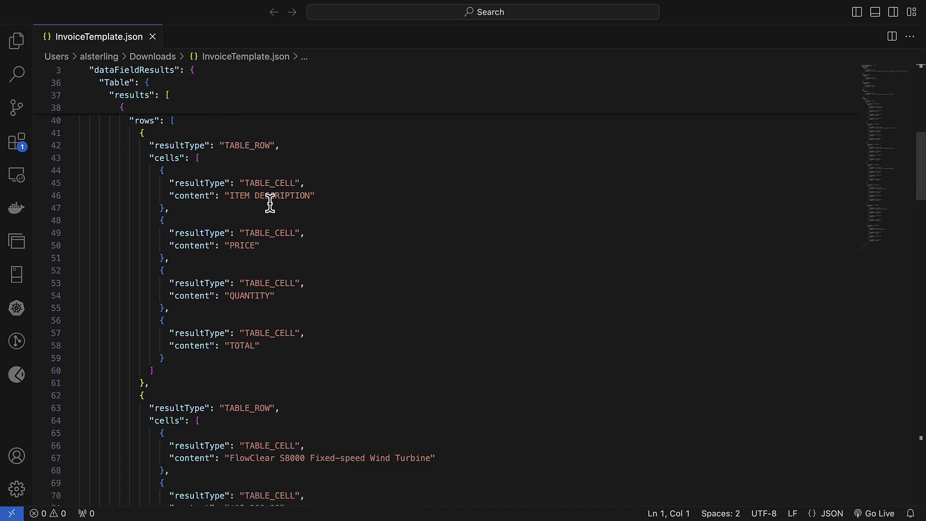
pyautogui.scroll(-9, 435, 301)
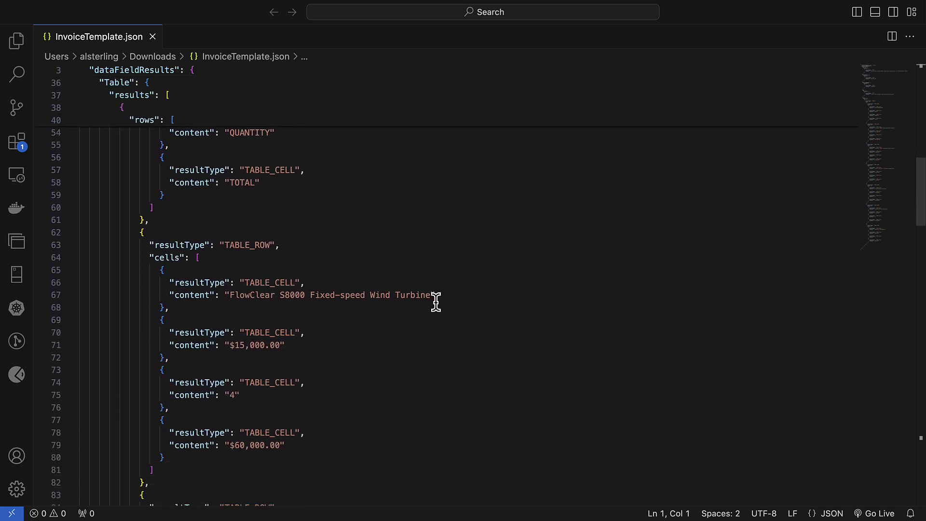
pyautogui.scroll(-12, 436, 302)
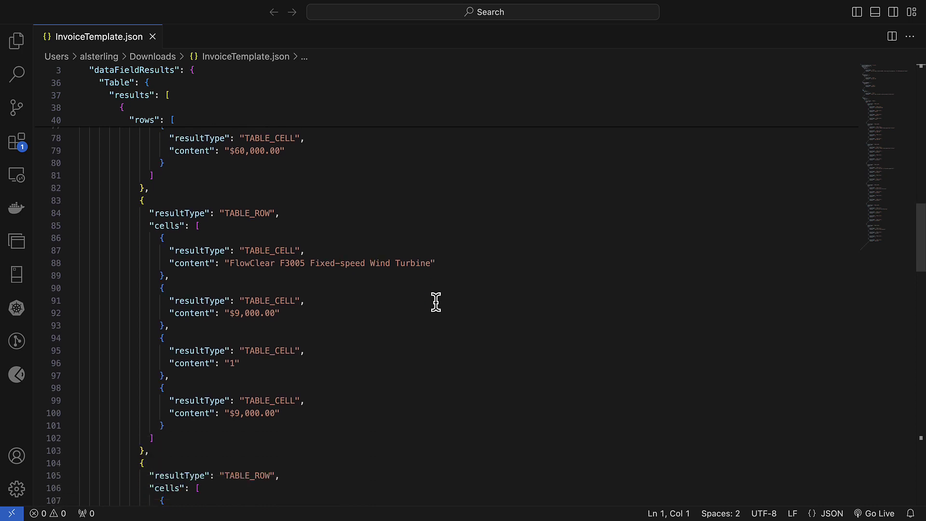
pyautogui.scroll(-13, 436, 302)
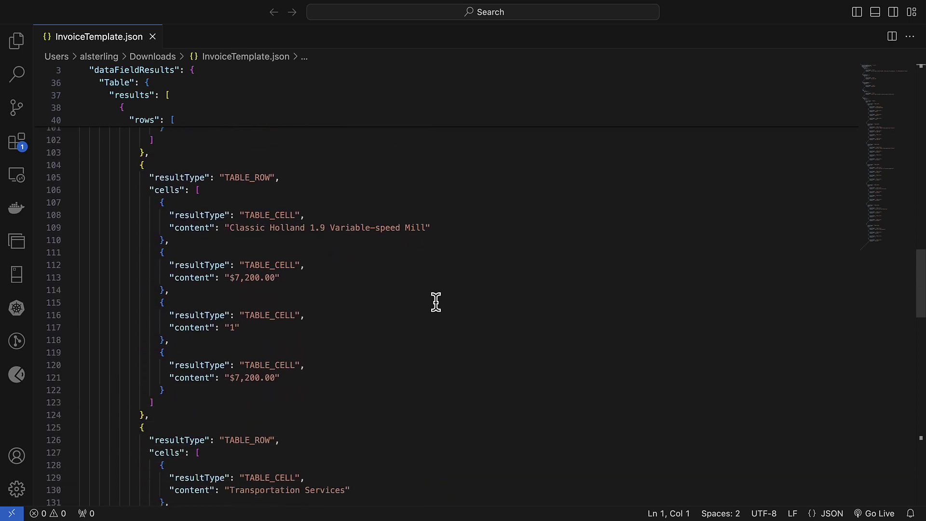
pyautogui.scroll(-13, 435, 302)
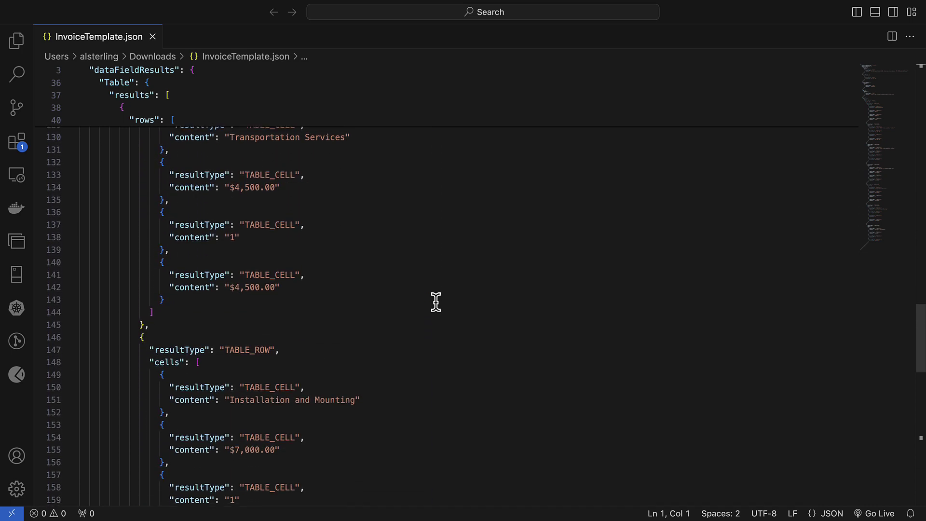
pyautogui.scroll(-12, 435, 302)
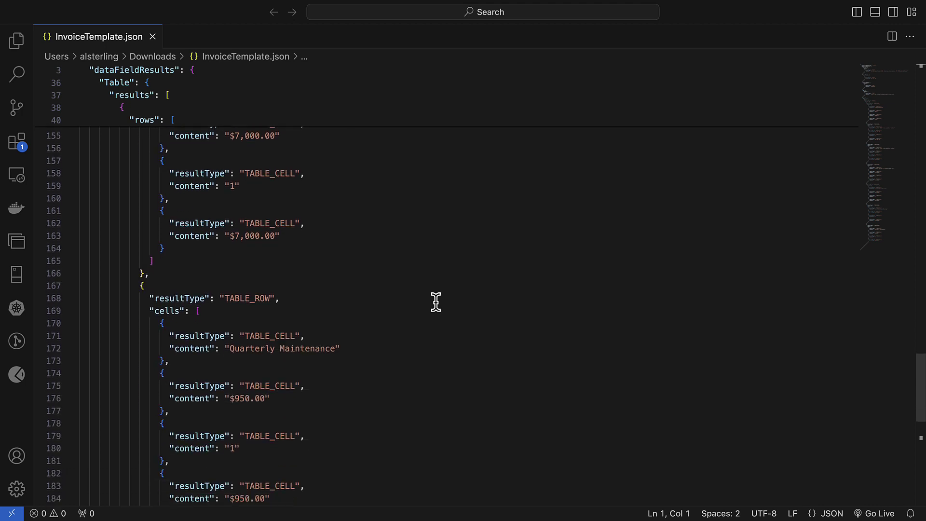
pyautogui.scroll(-2, 435, 302)
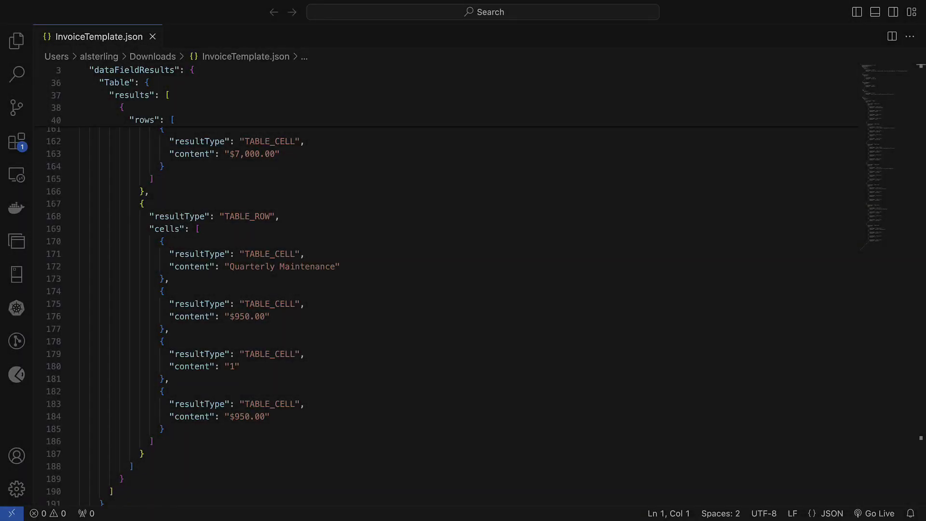
# Step: Switch back to pdf2Data and dismiss the Recent notifications popup over InvoiceTemplate's test results
pyautogui.hotkey('ctrl', 'Right')
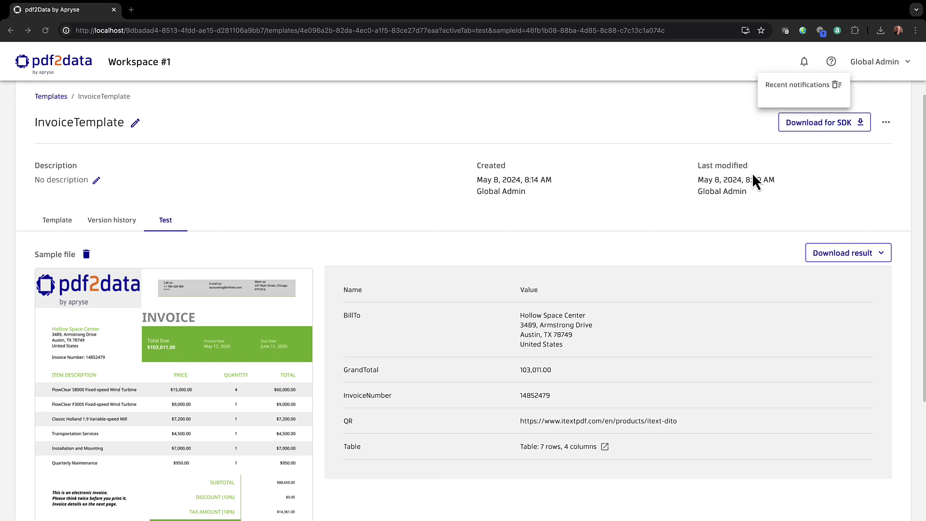
pyautogui.click(653, 162)
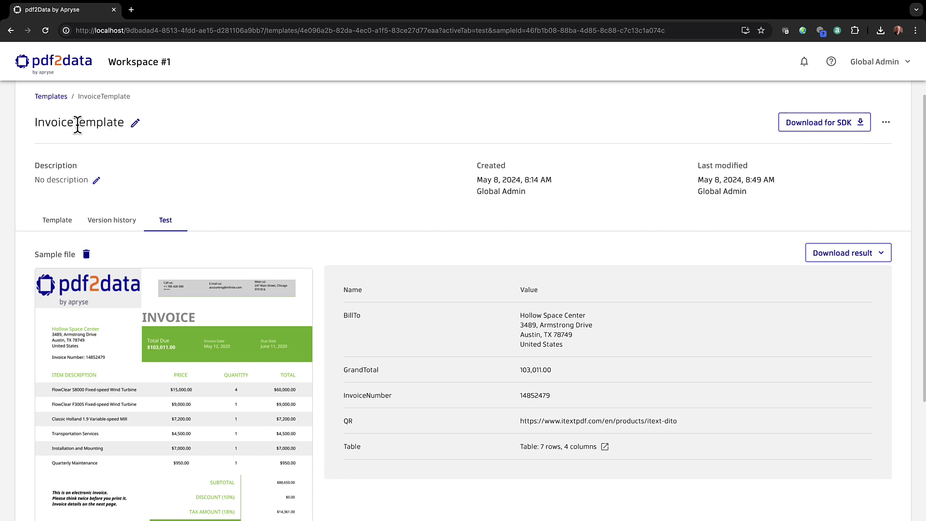
# Step: Go back to the Templates list and bring up InvoiceTemplate's actions menu
pyautogui.click(49, 97)
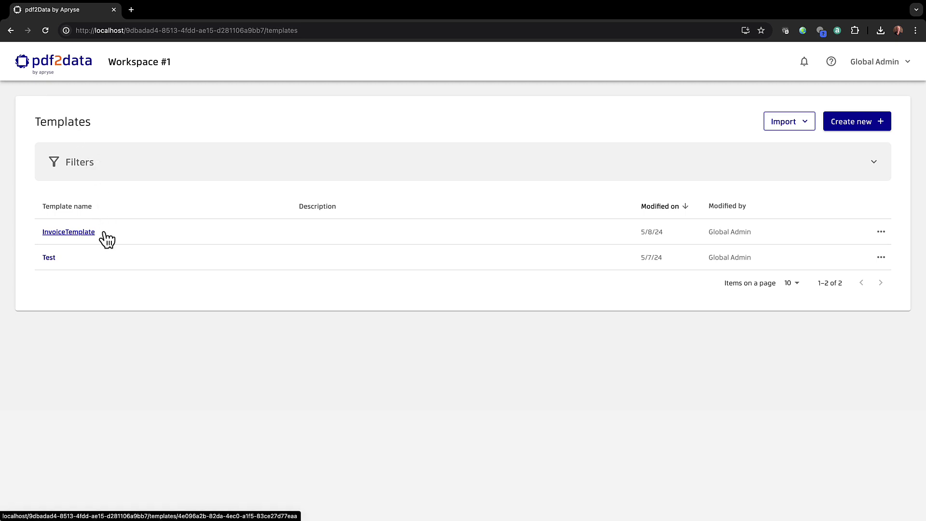
pyautogui.click(881, 233)
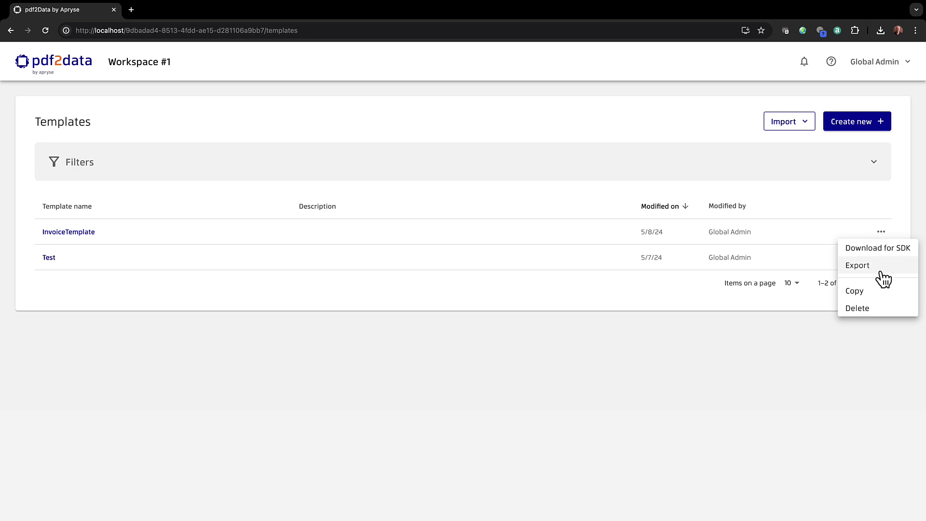